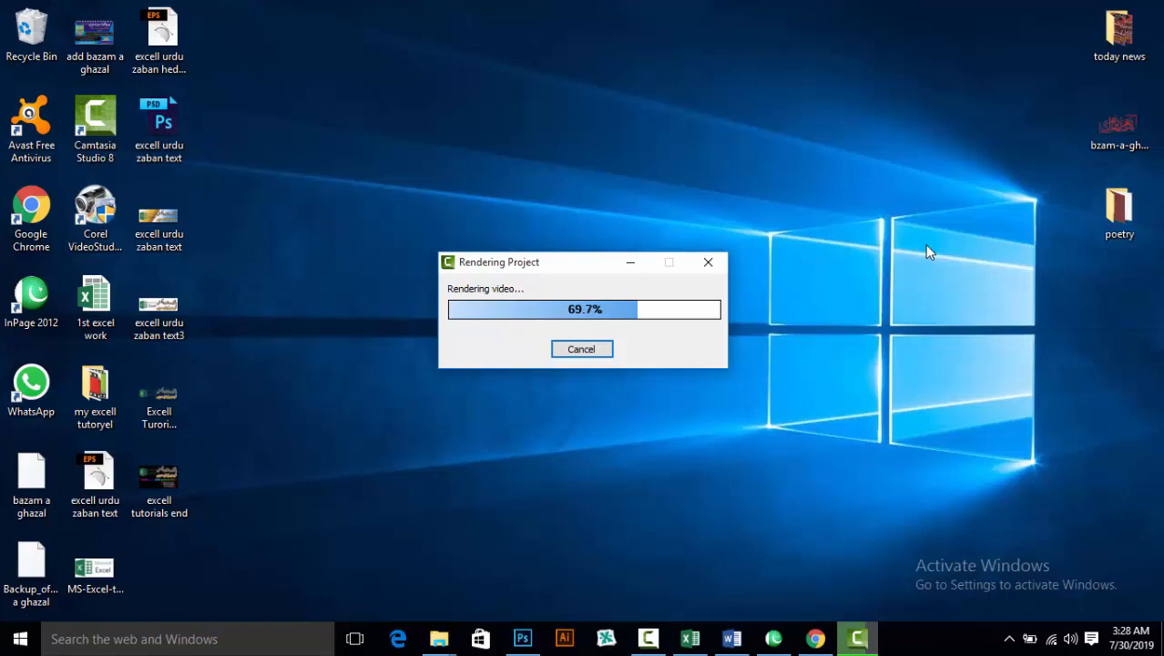
Switch to the Excel workbook "1st excel work" and angle the header text in A1:D1 counterclockwise
{"action": "left_click", "coordinate": [675, 633]}
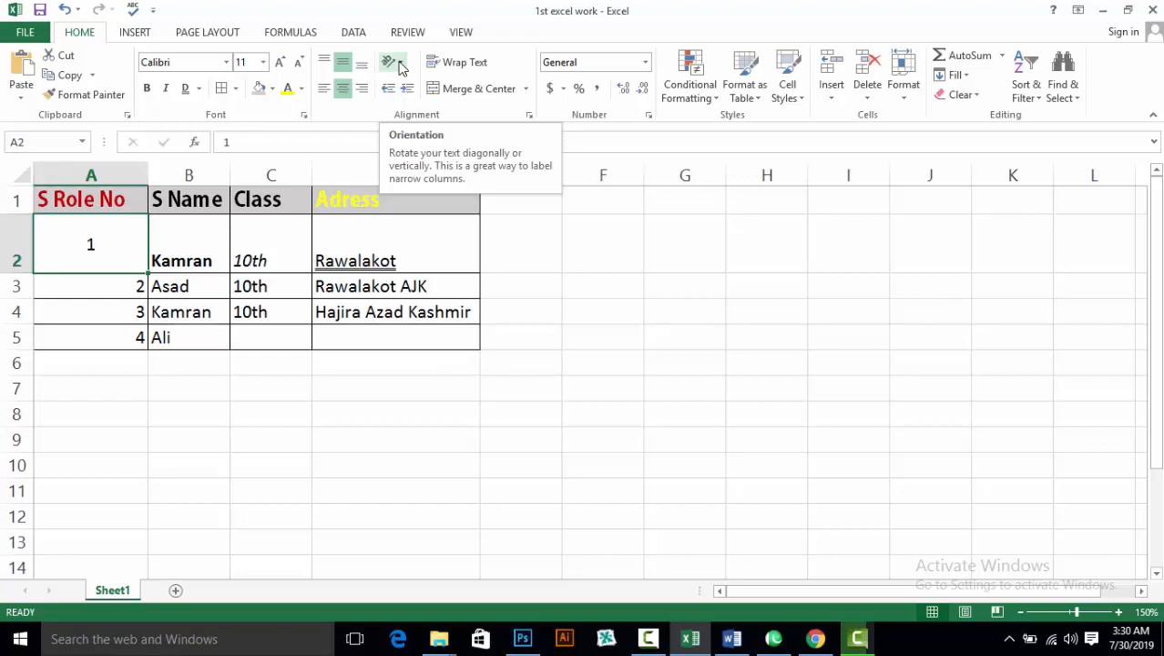
{"action": "left_click", "coordinate": [69, 203]}
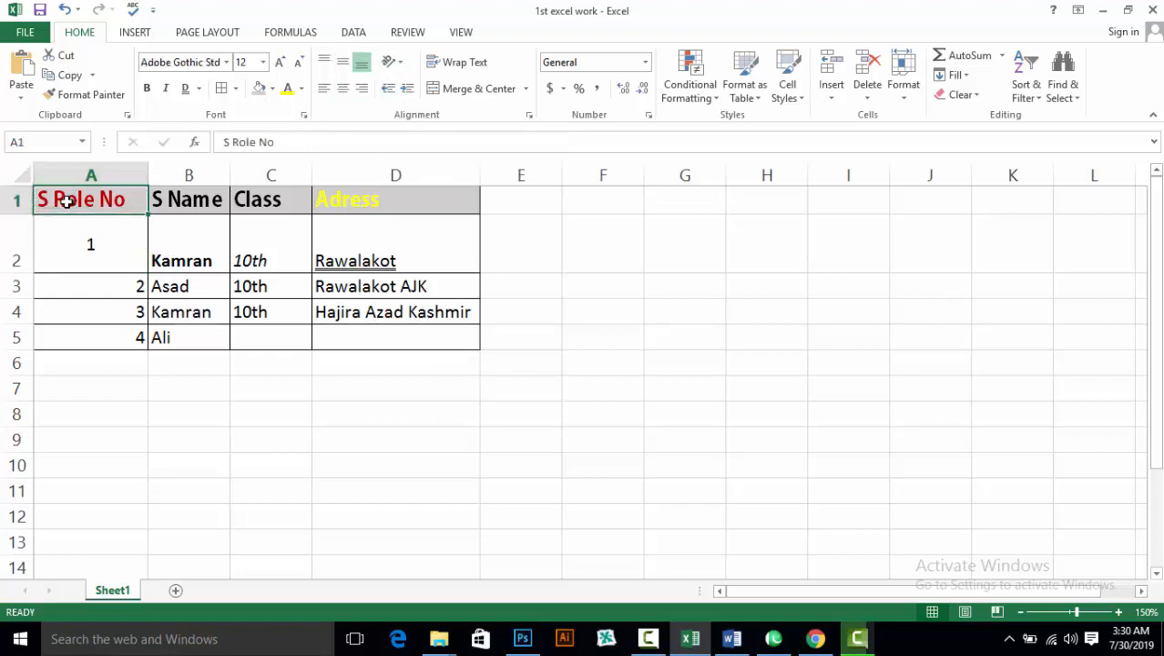
{"action": "left_click_drag", "start_coordinate": [68, 202], "coordinate": [405, 198]}
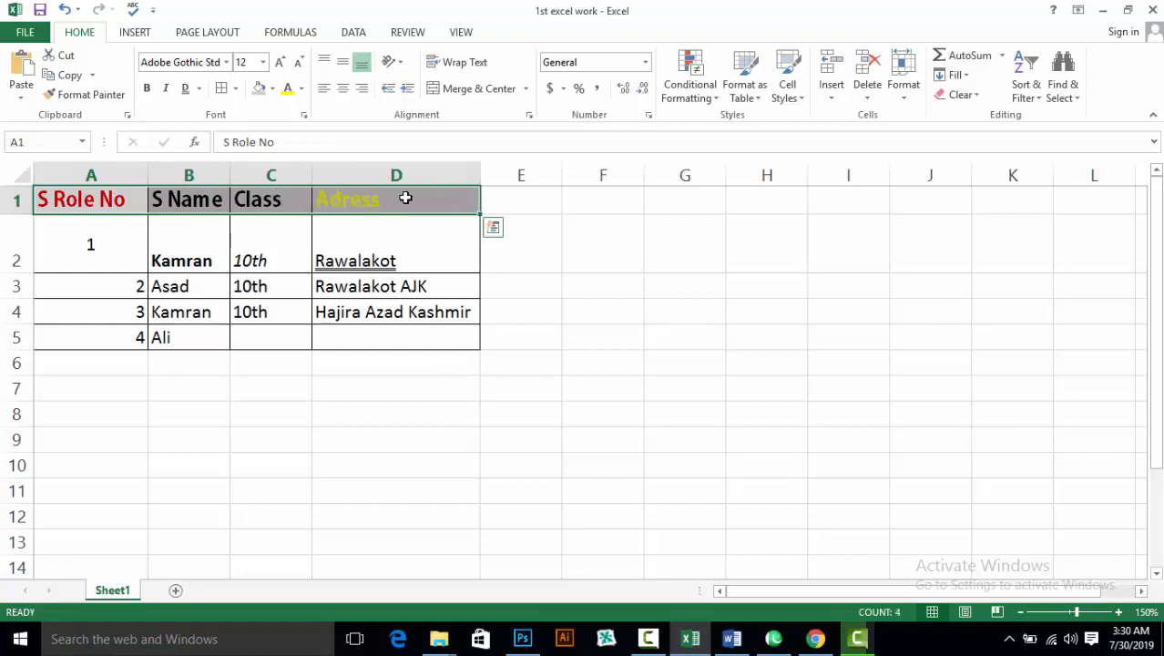
{"action": "left_click", "coordinate": [402, 70]}
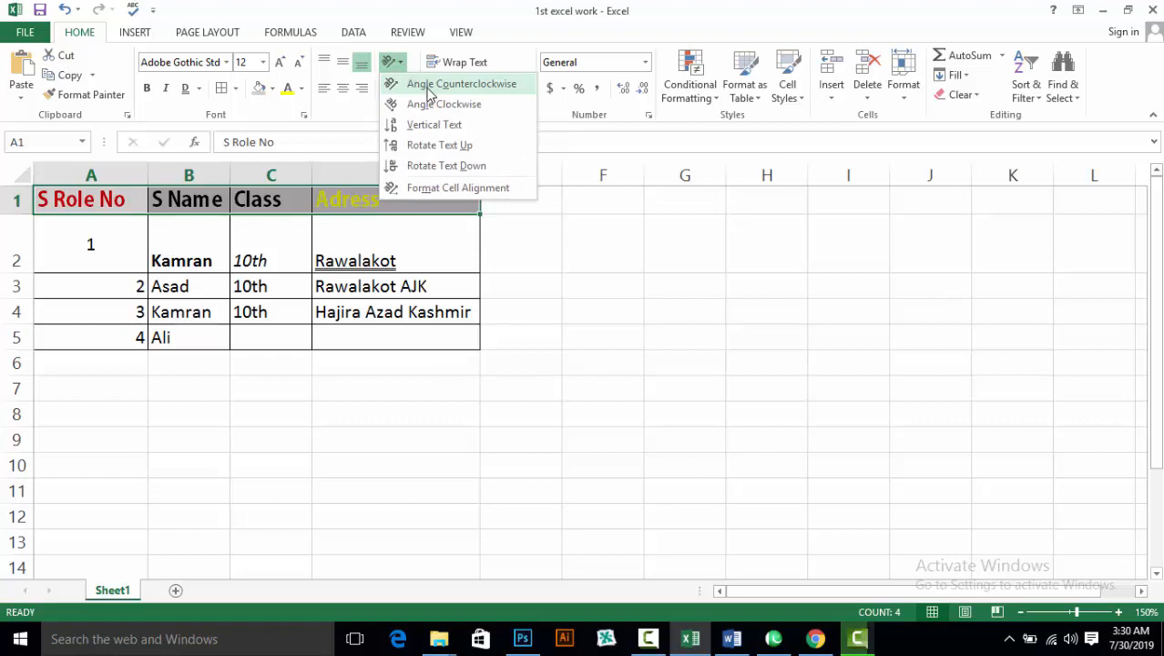
{"action": "left_click", "coordinate": [428, 86]}
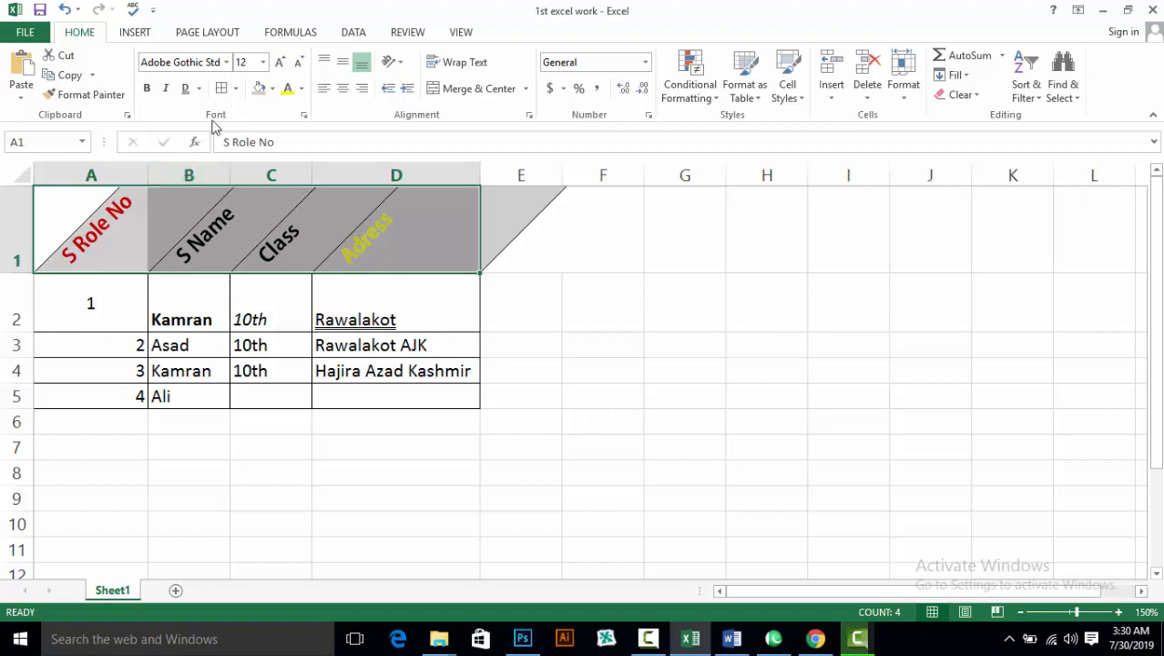
Try the Angle Clockwise and Vertical Text orientations on the header cells A1:D1
{"action": "left_click", "coordinate": [402, 63]}
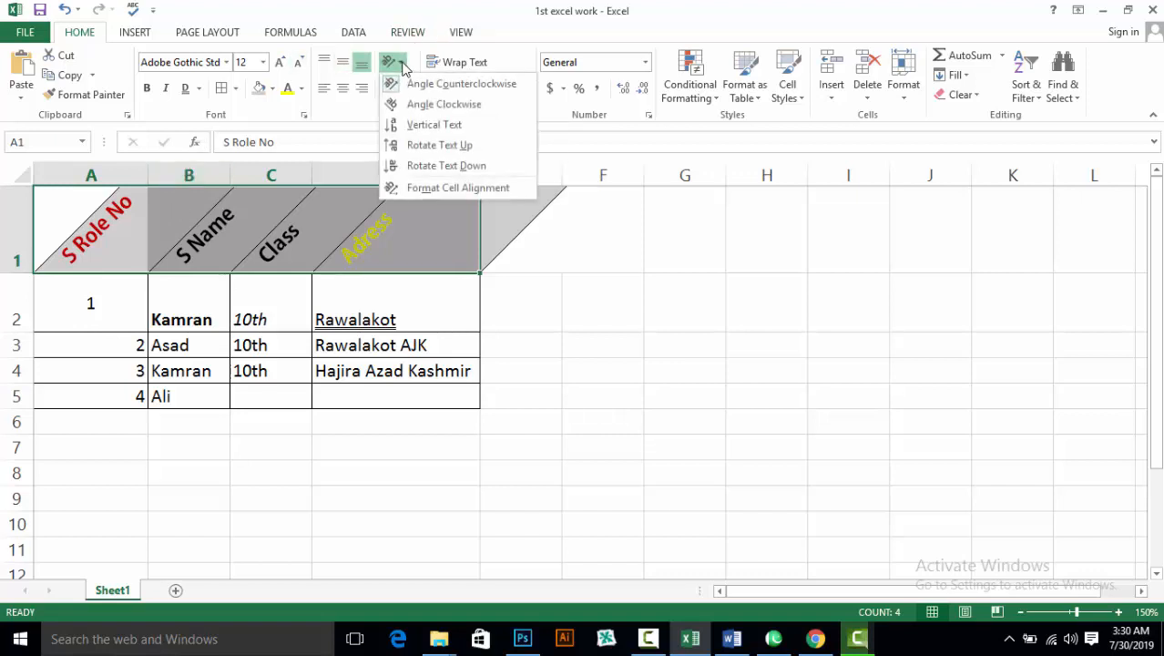
{"action": "left_click", "coordinate": [409, 104]}
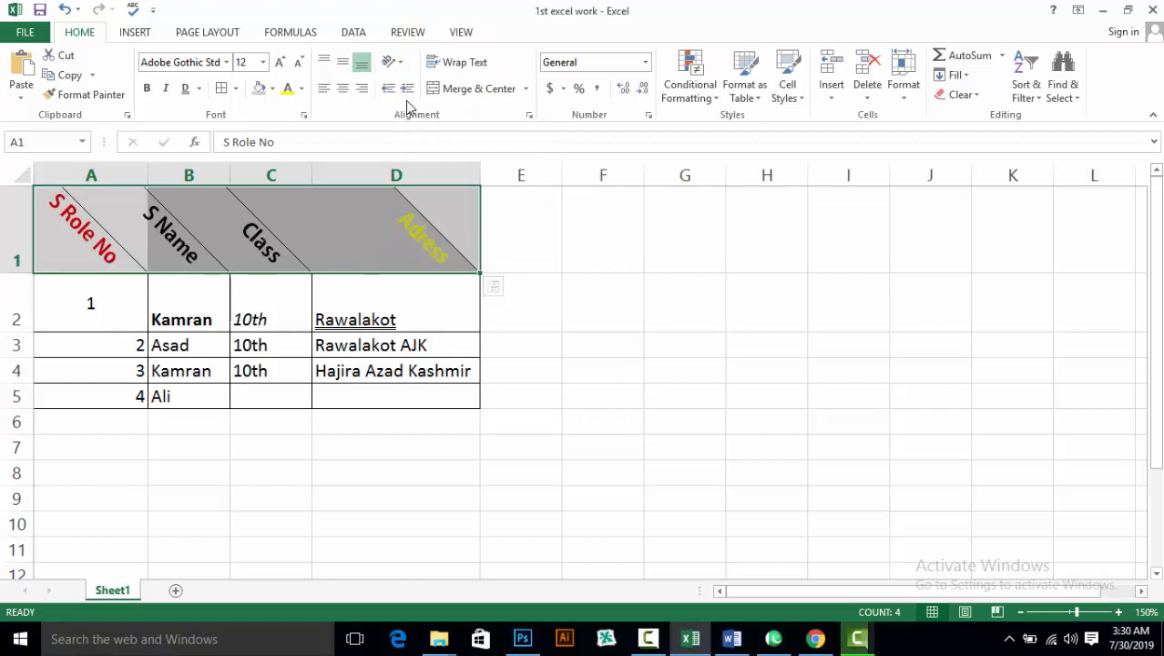
{"action": "left_click", "coordinate": [398, 63]}
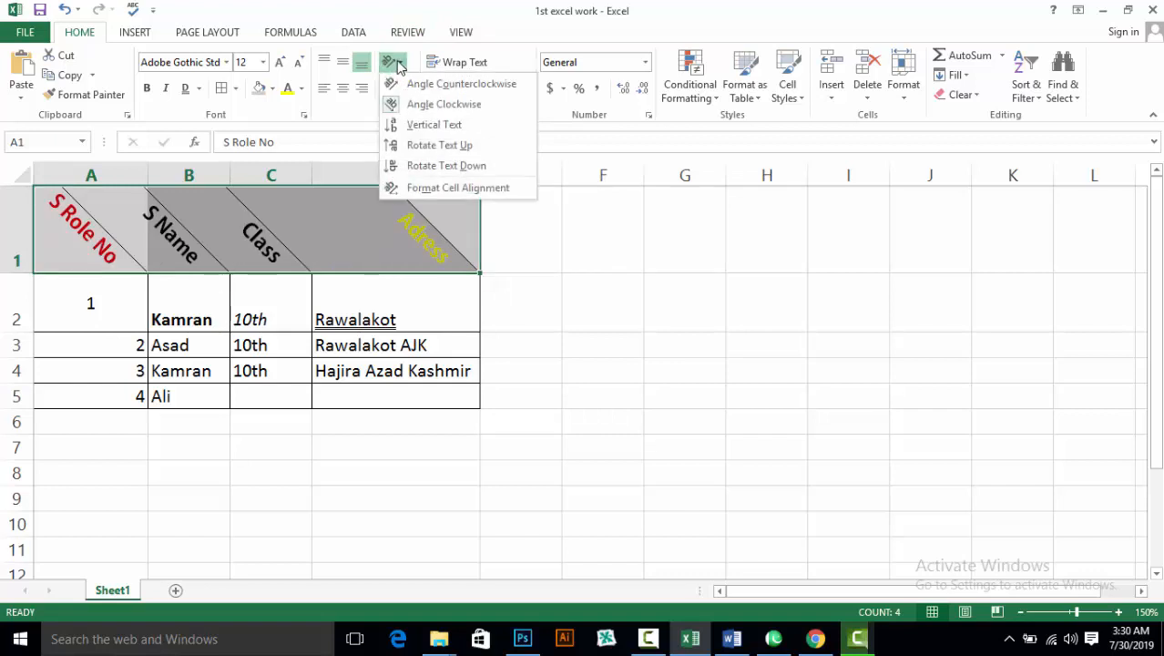
{"action": "left_click", "coordinate": [408, 125]}
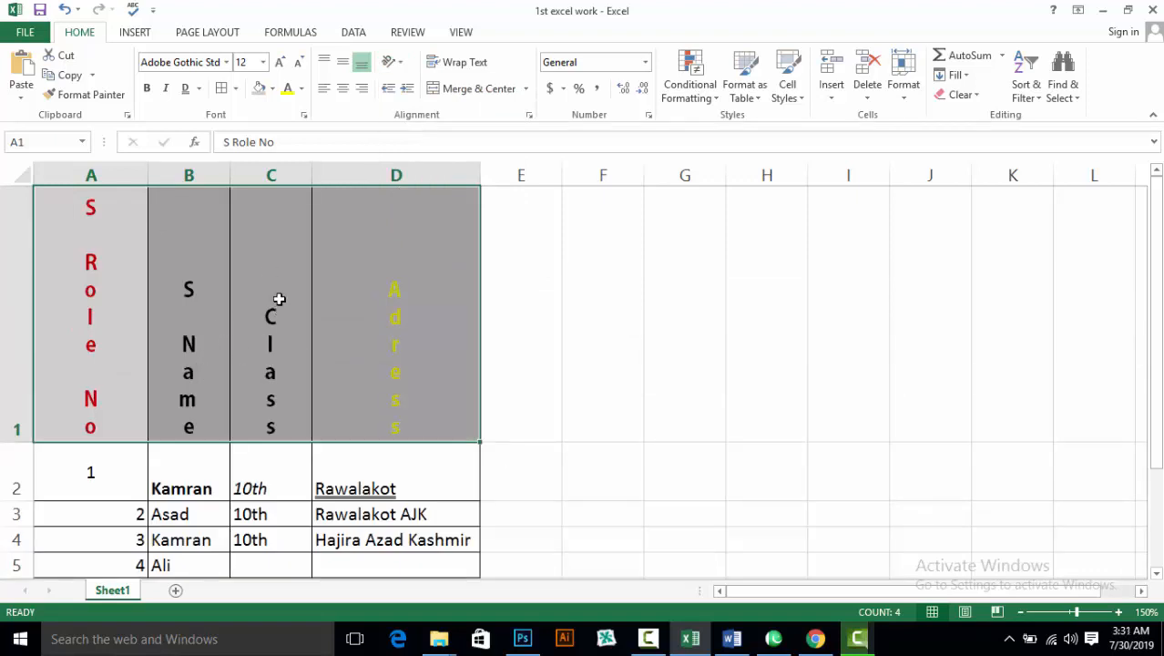
Rotate the header text in A1:D1 up and look at its cell alignment settings
{"action": "left_click", "coordinate": [401, 64]}
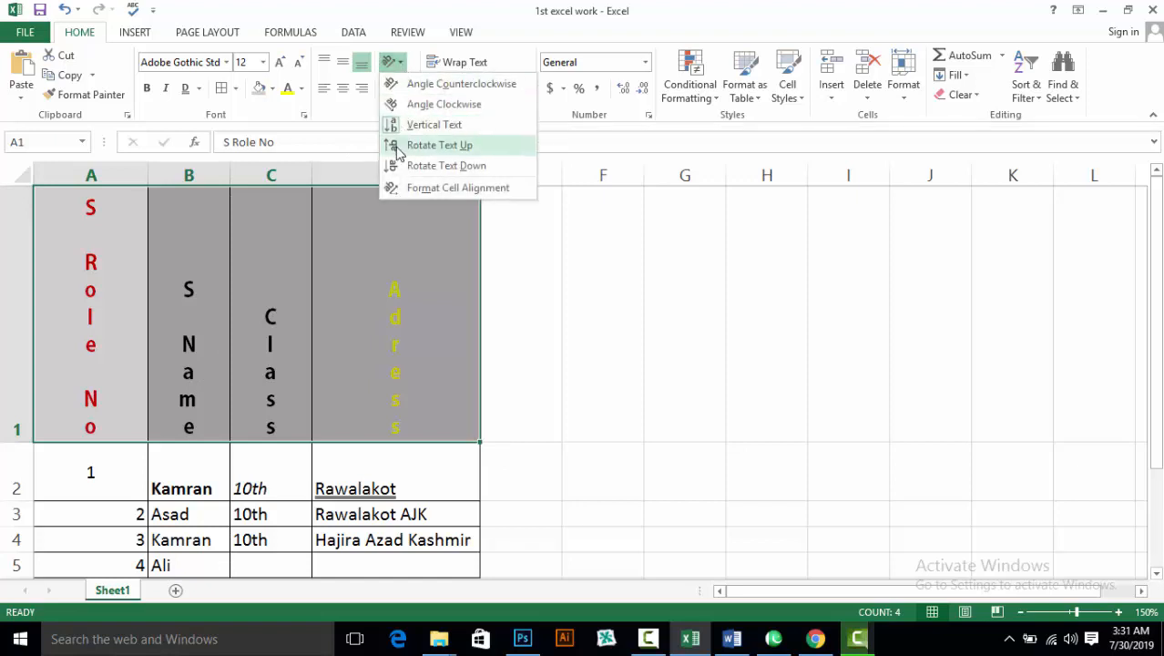
{"action": "left_click", "coordinate": [437, 146]}
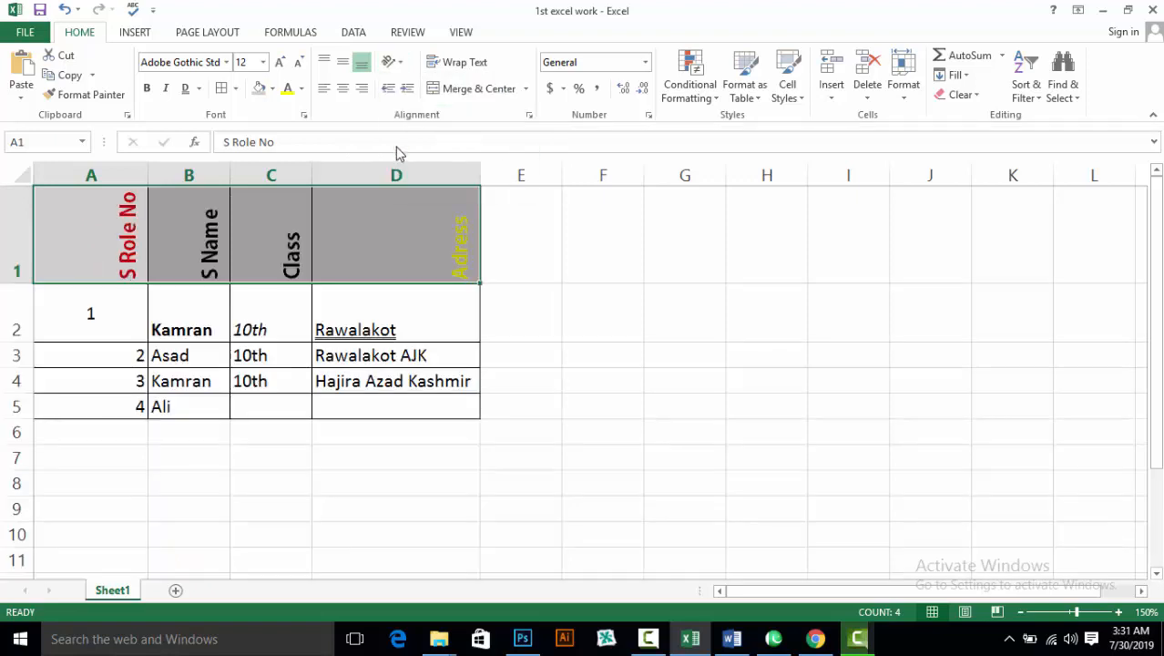
{"action": "left_click", "coordinate": [402, 64]}
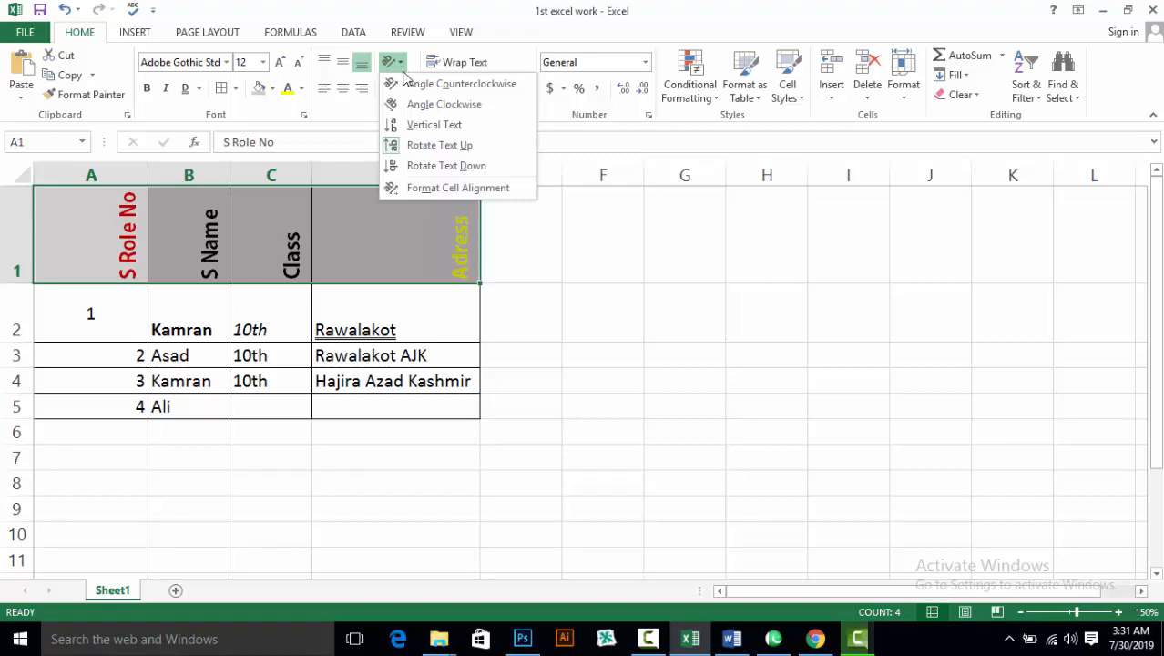
{"action": "left_click", "coordinate": [396, 190]}
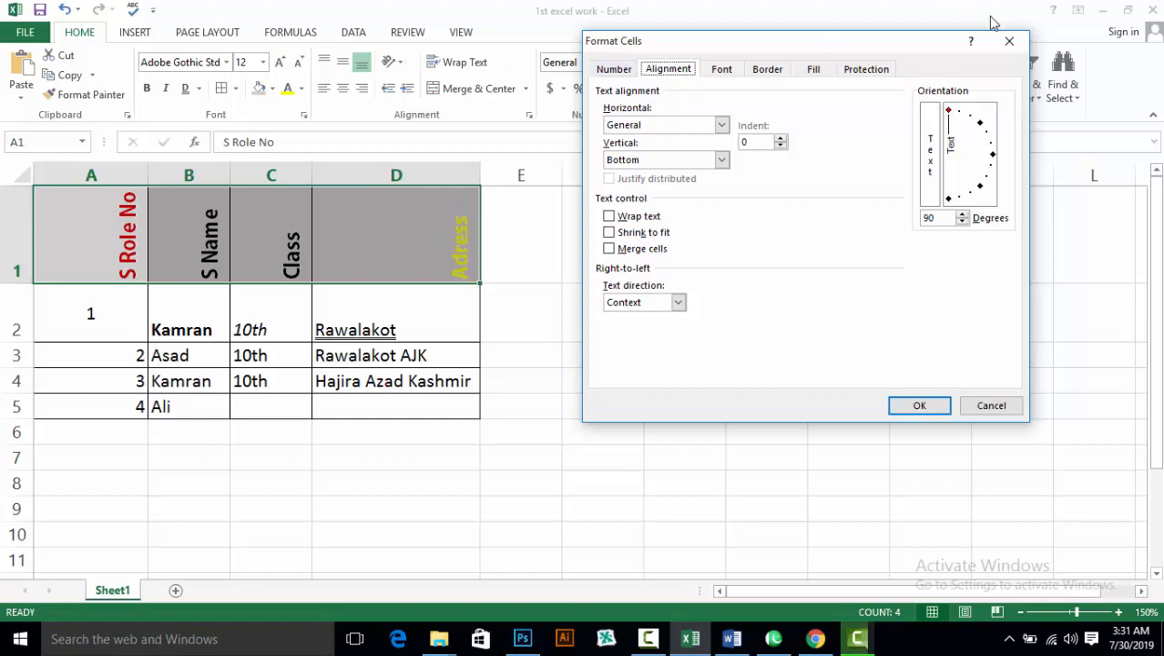
{"action": "left_click", "coordinate": [1009, 41]}
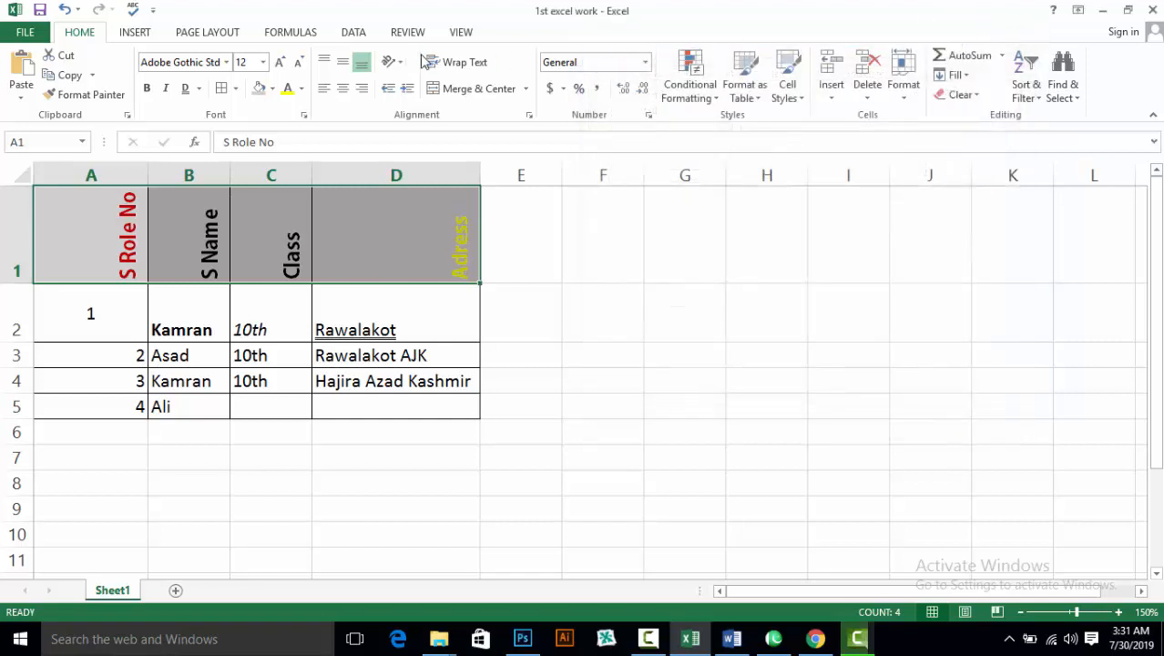
Set a custom text orientation of 29 degrees for the header cells A1:D1
{"action": "left_click", "coordinate": [392, 61]}
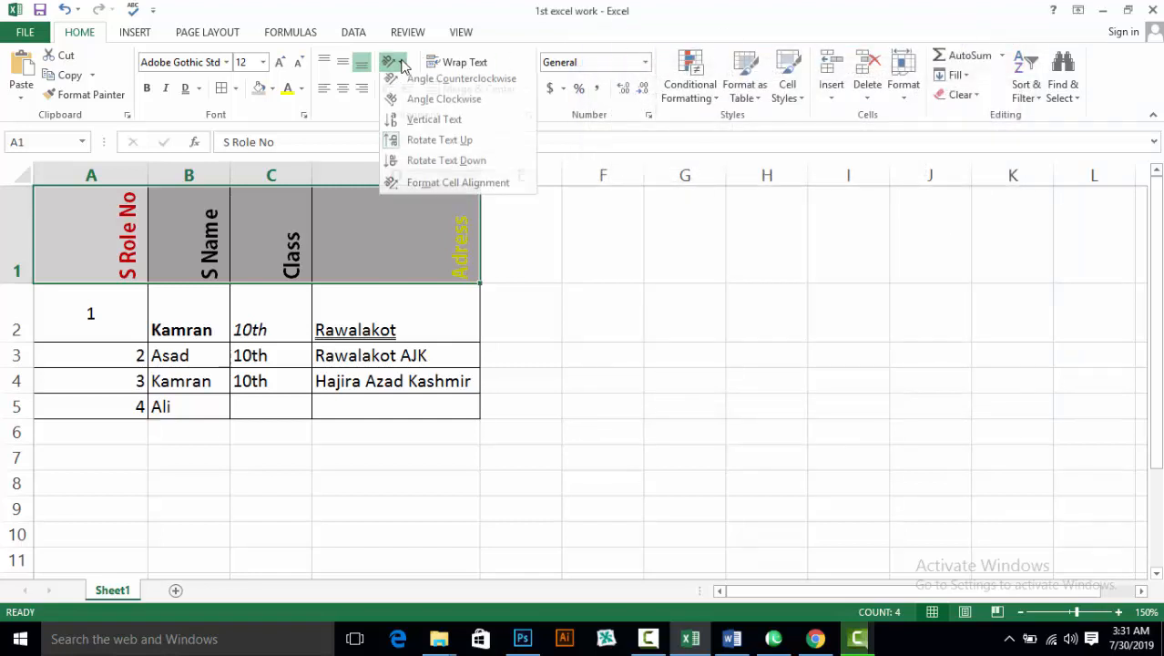
{"action": "left_click", "coordinate": [426, 191]}
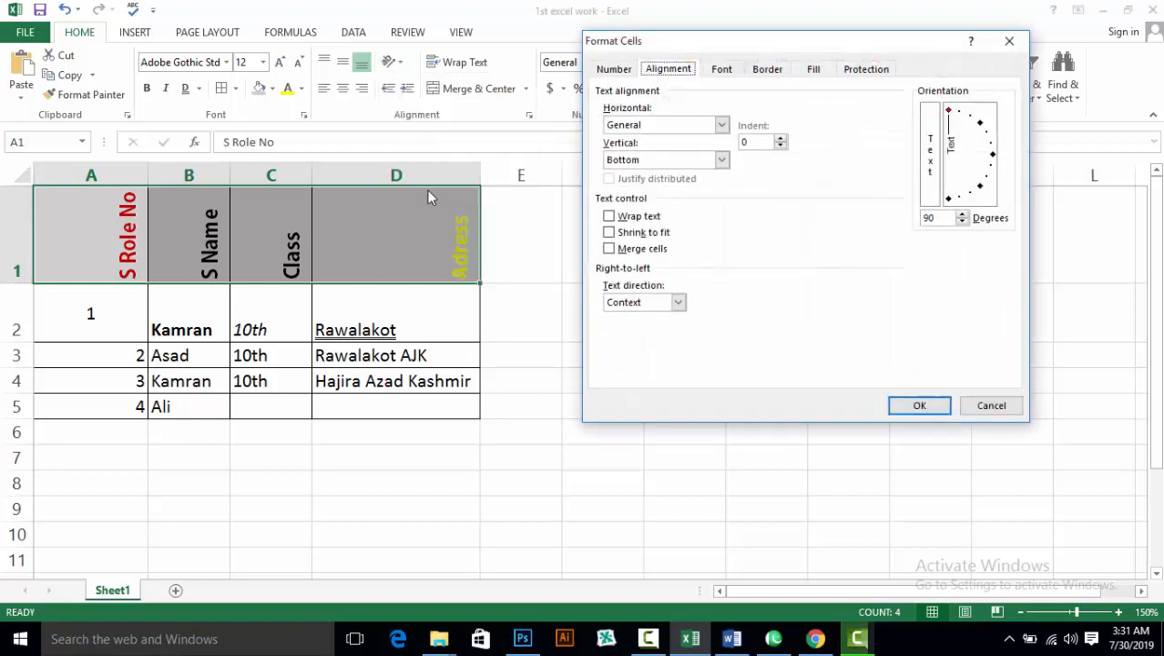
{"action": "left_click_drag", "start_coordinate": [747, 41], "coordinate": [800, 33]}
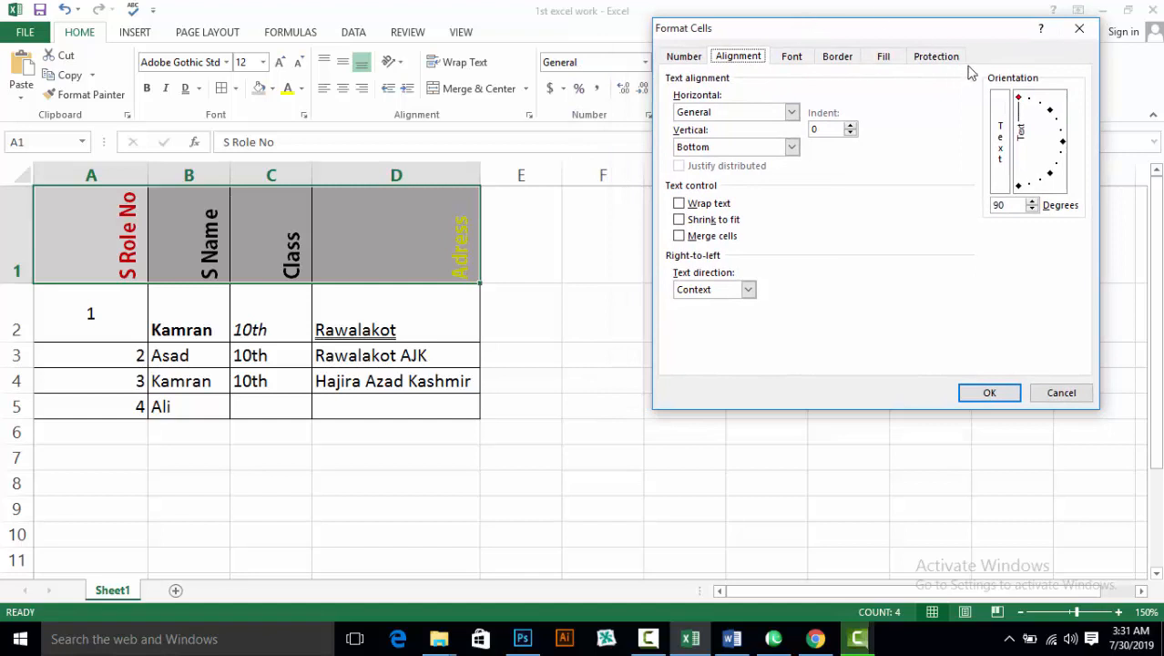
{"action": "left_click_drag", "start_coordinate": [1021, 105], "coordinate": [1052, 129]}
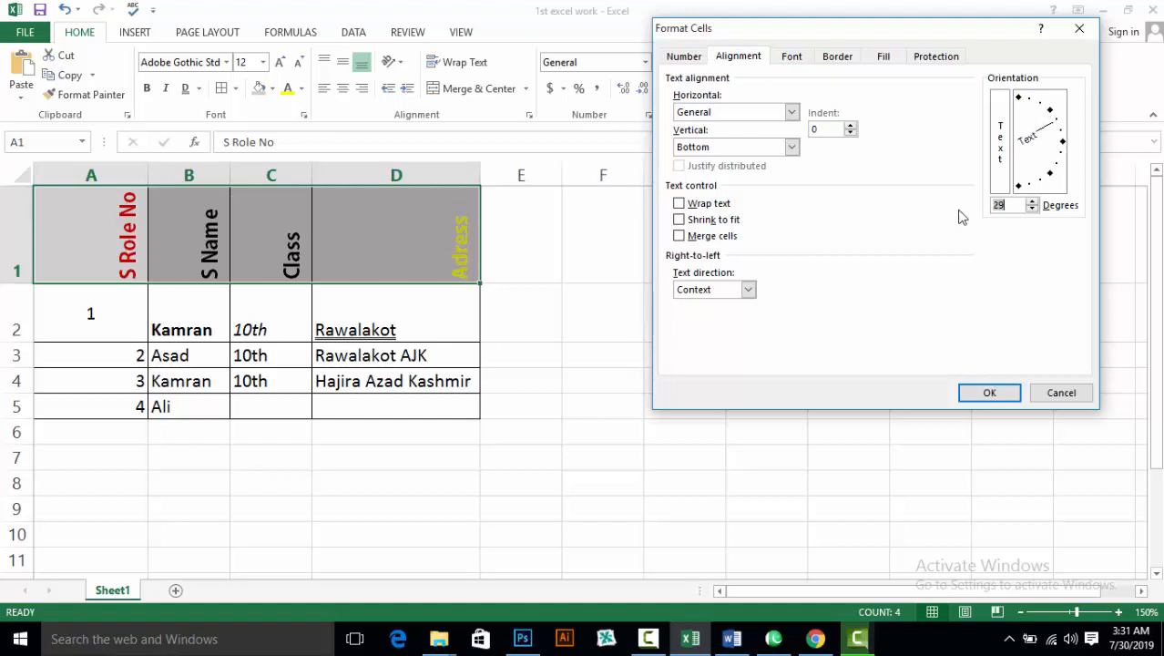
{"action": "left_click", "coordinate": [993, 393]}
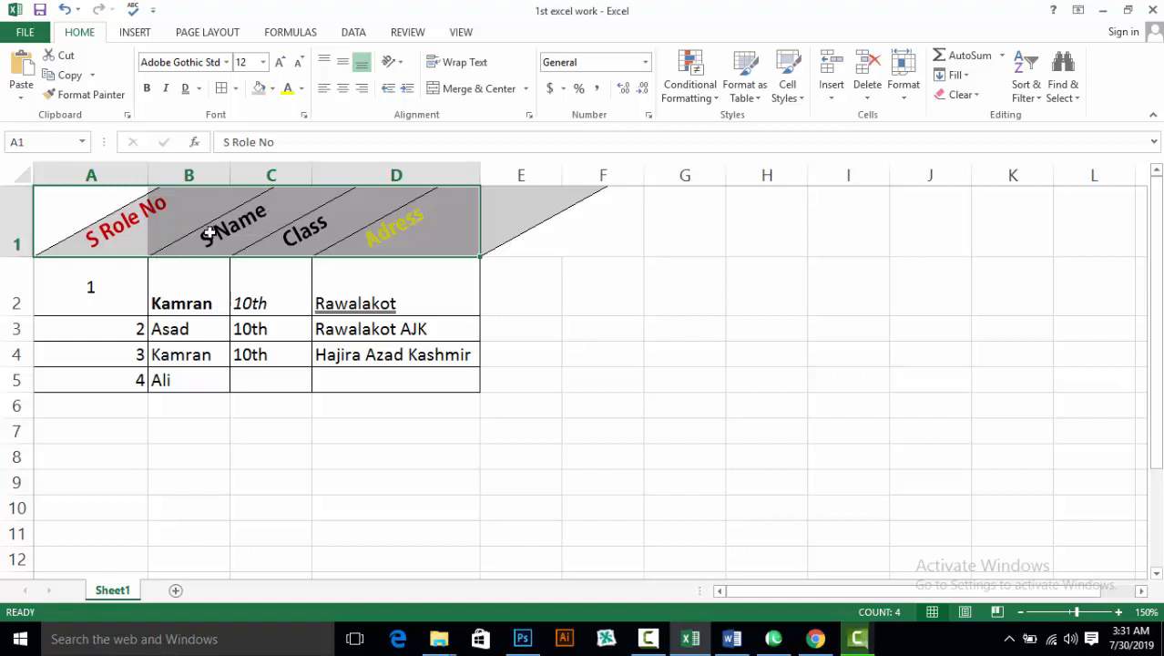
Undo all the text orientation changes on the header cells A1:D1
{"action": "left_click", "coordinate": [402, 65]}
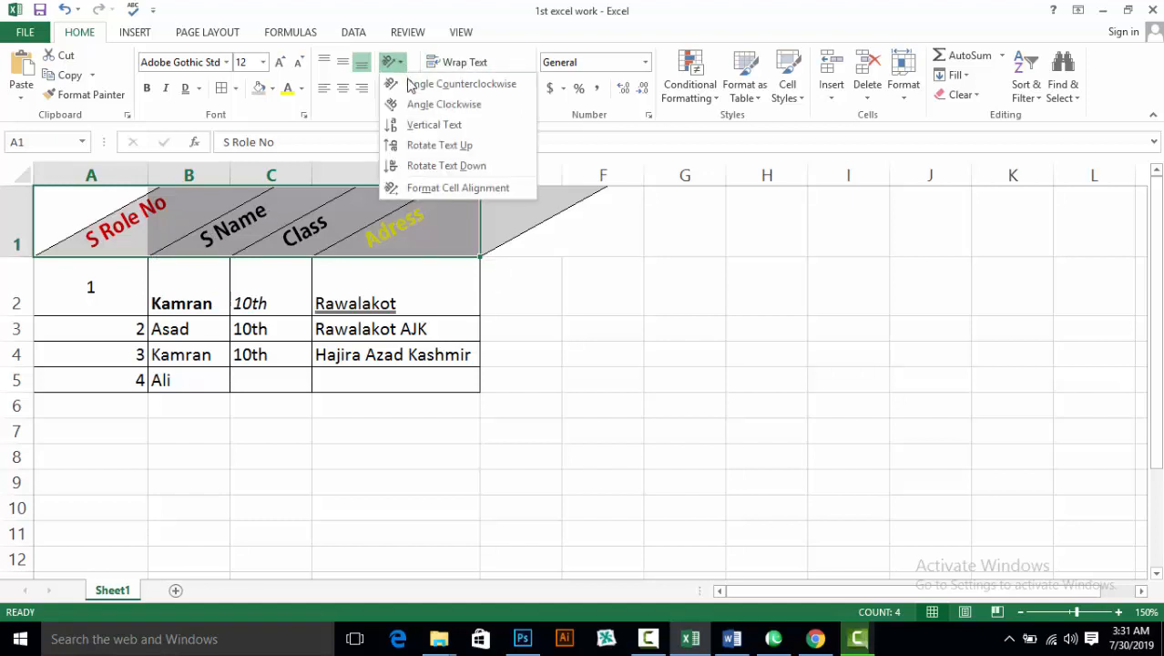
{"action": "left_click", "coordinate": [439, 145]}
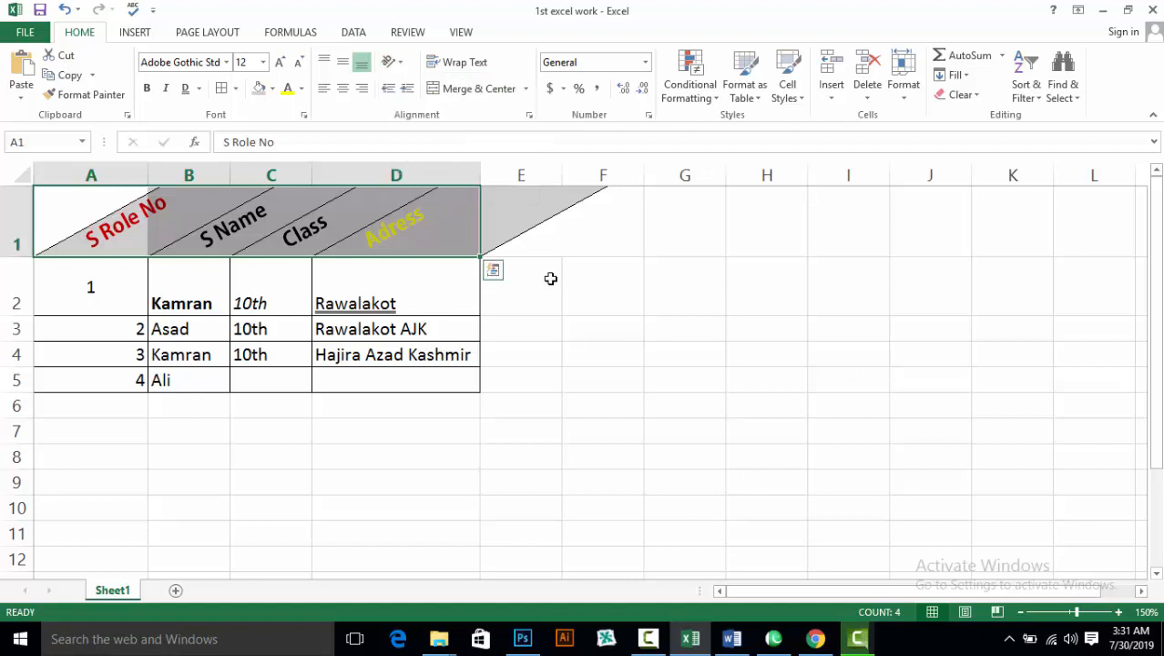
{"action": "key", "text": "ctrl+z"}
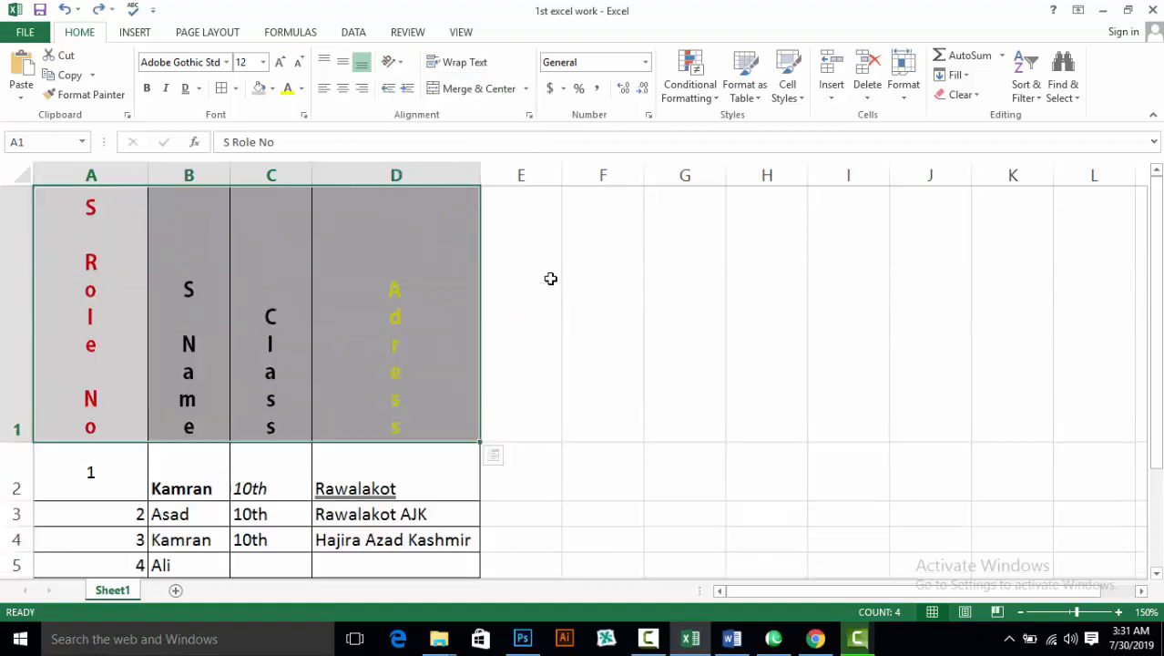
{"action": "key", "text": "ctrl+z"}
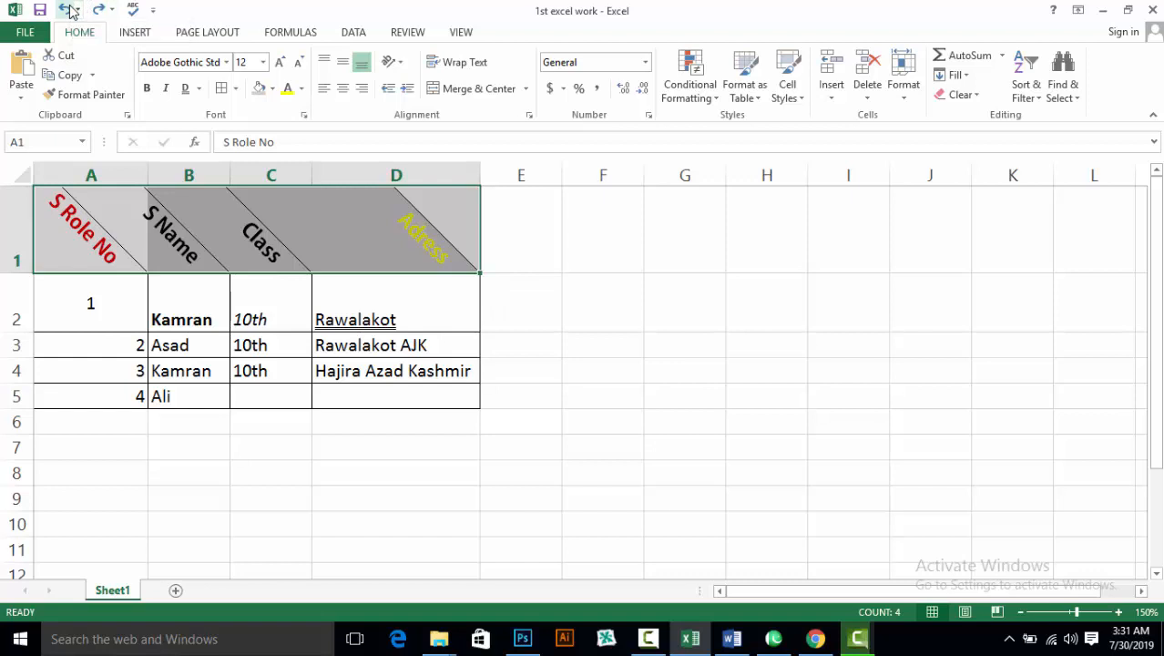
{"action": "left_click", "coordinate": [67, 10]}
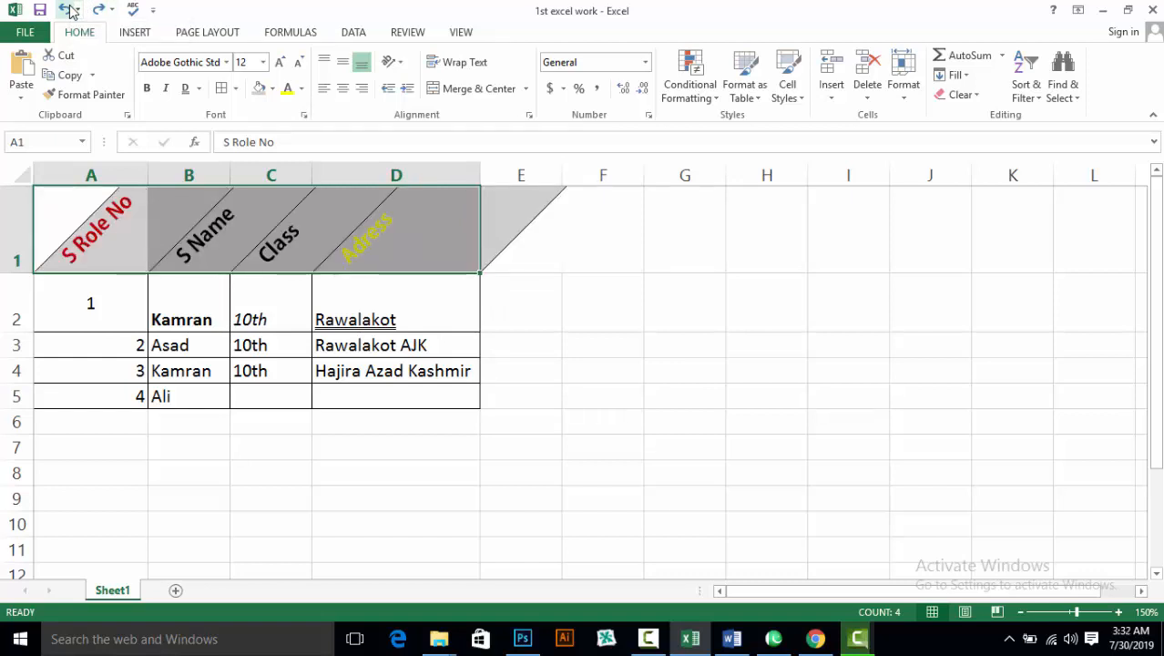
{"action": "left_click", "coordinate": [69, 9]}
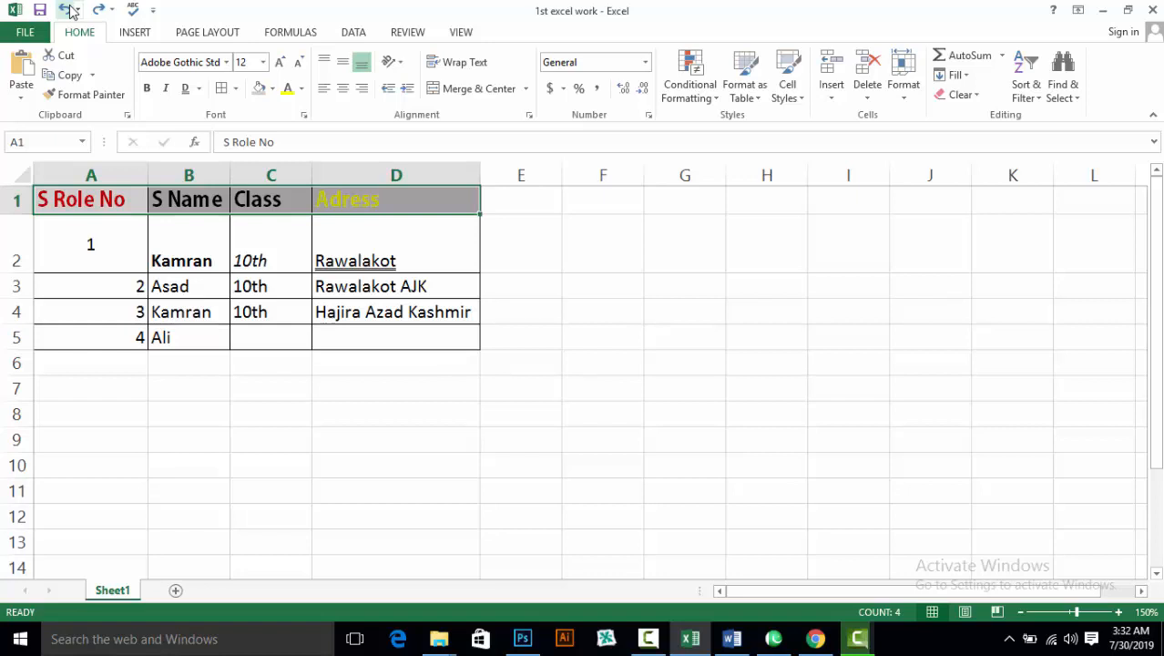
{"action": "left_click", "coordinate": [69, 8]}
{"action": "left_click", "coordinate": [69, 9]}
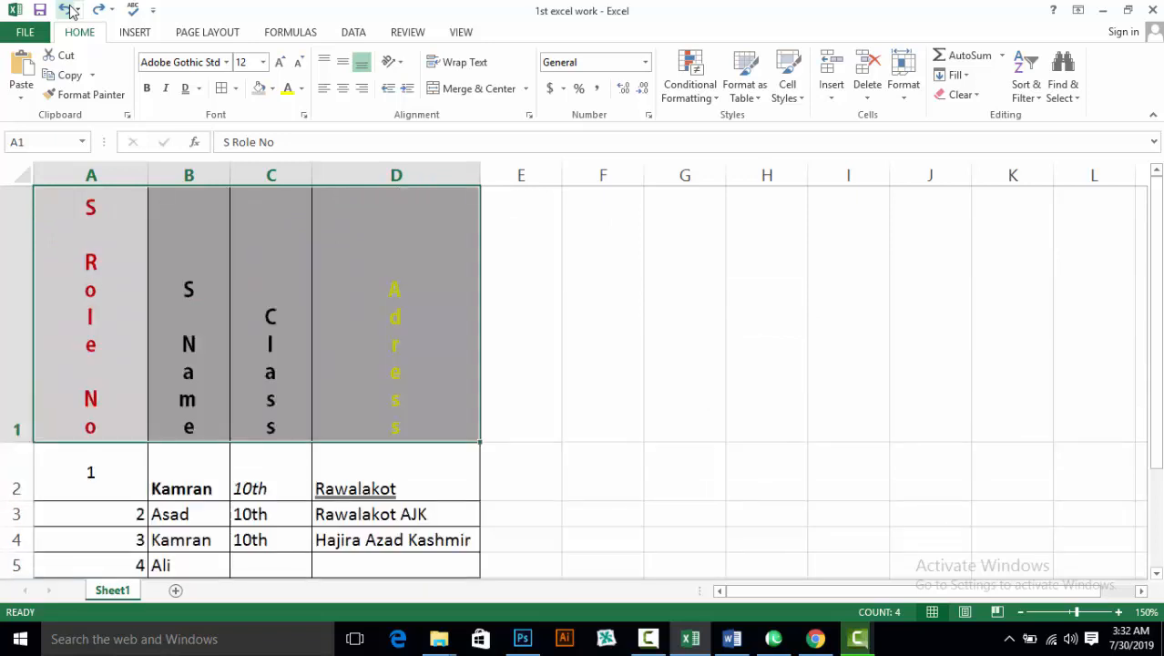
{"action": "left_click", "coordinate": [69, 8]}
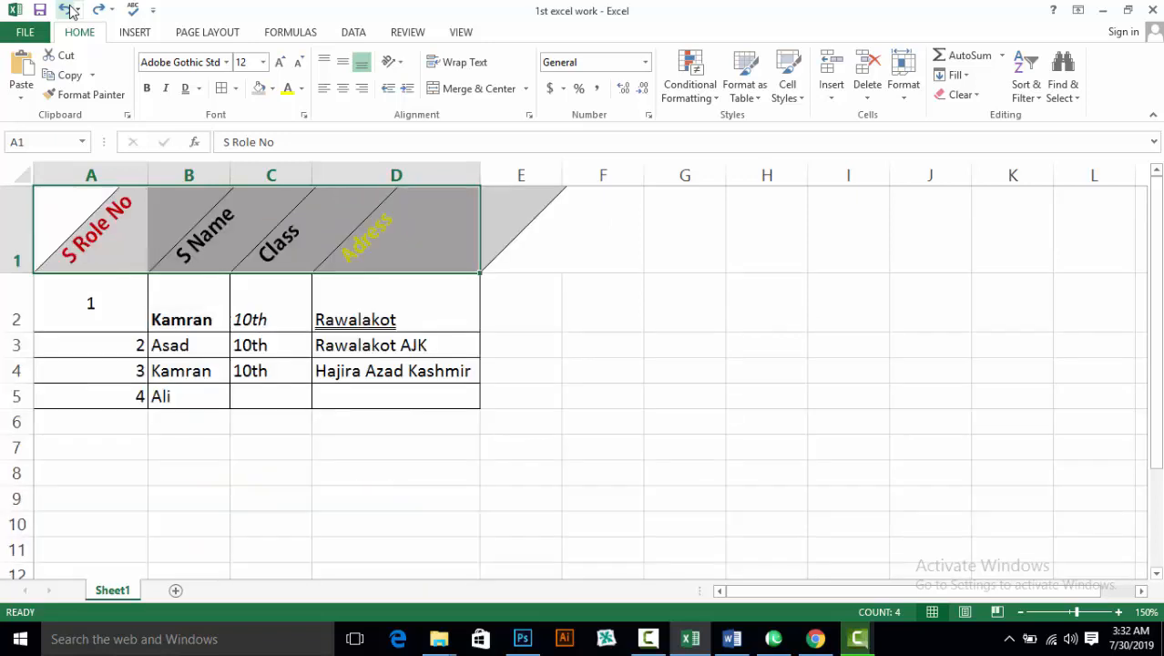
{"action": "left_click", "coordinate": [69, 8]}
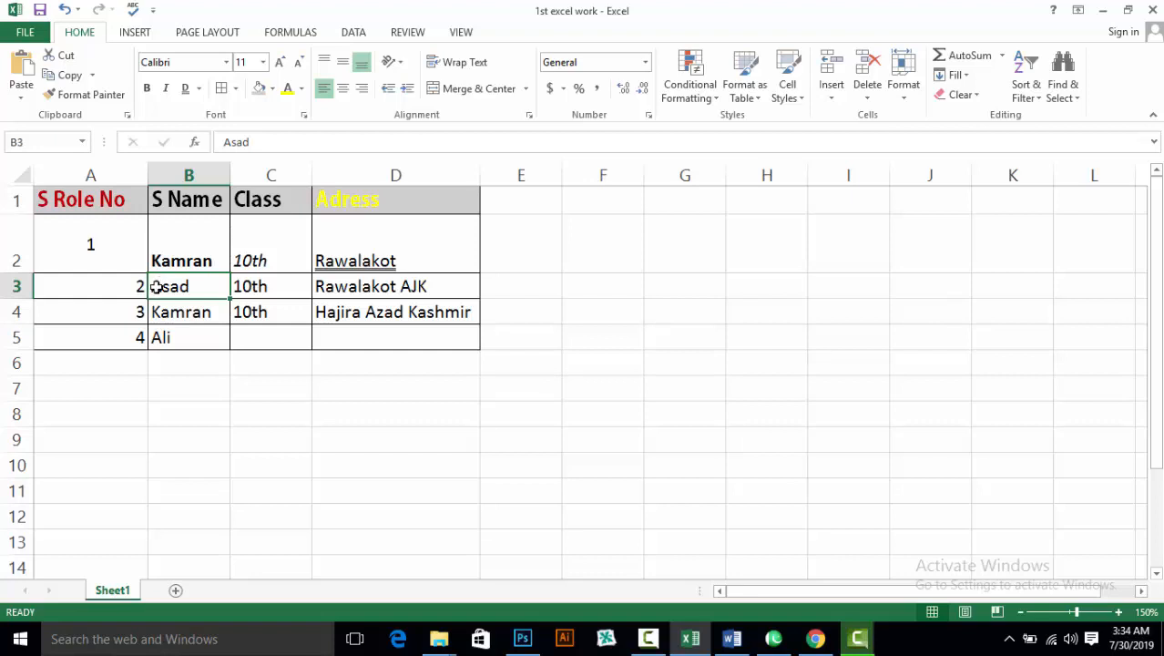
Shift the student's name in B3 with leading spaces, and remove those spaces again
{"action": "key", "text": "BackSpace"}
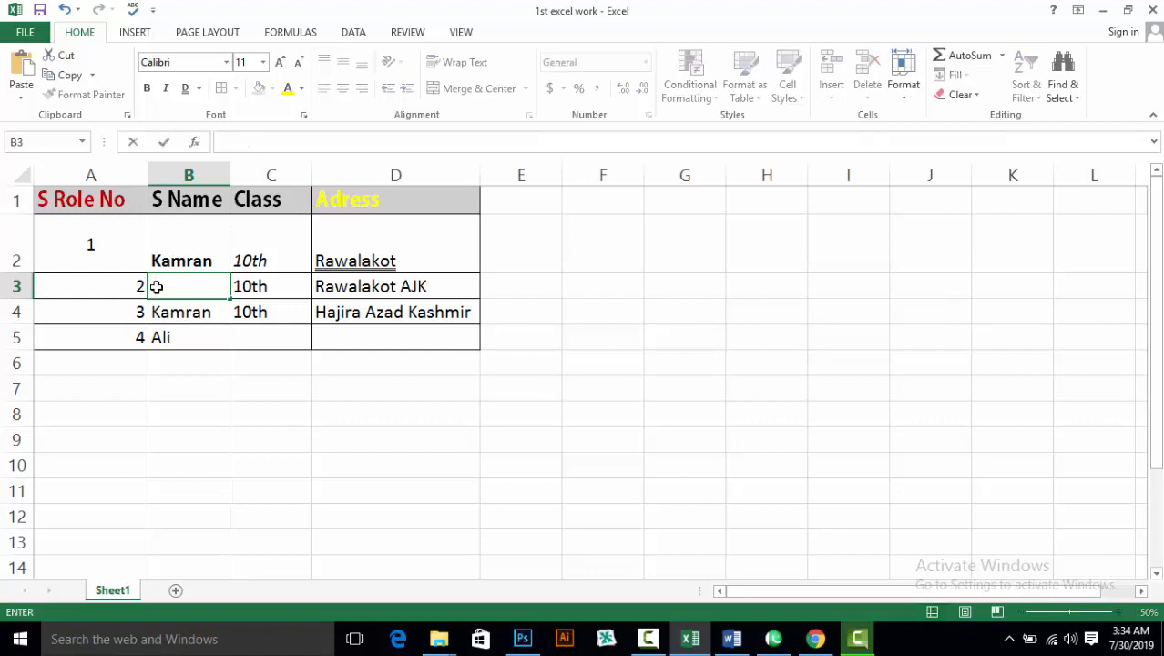
{"action": "type", "text": "Asad"}
{"action": "left_click", "coordinate": [155, 286]}
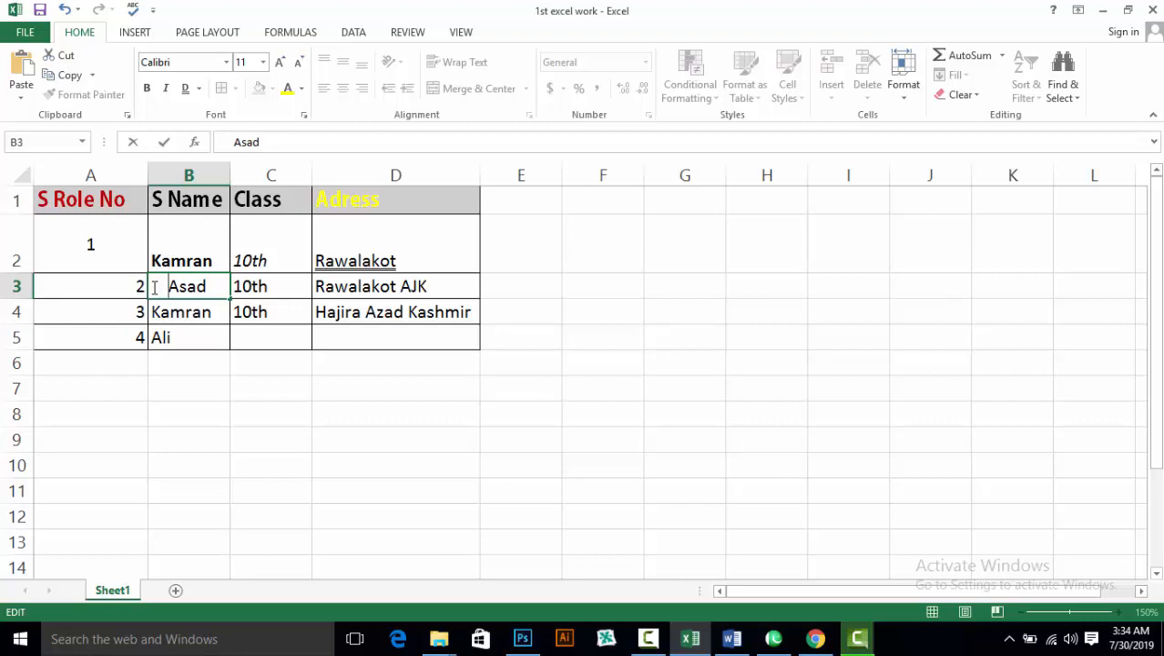
{"action": "key", "text": "BackSpace"}
{"action": "key", "text": "BackSpace"}
{"action": "key", "text": "BackSpace"}
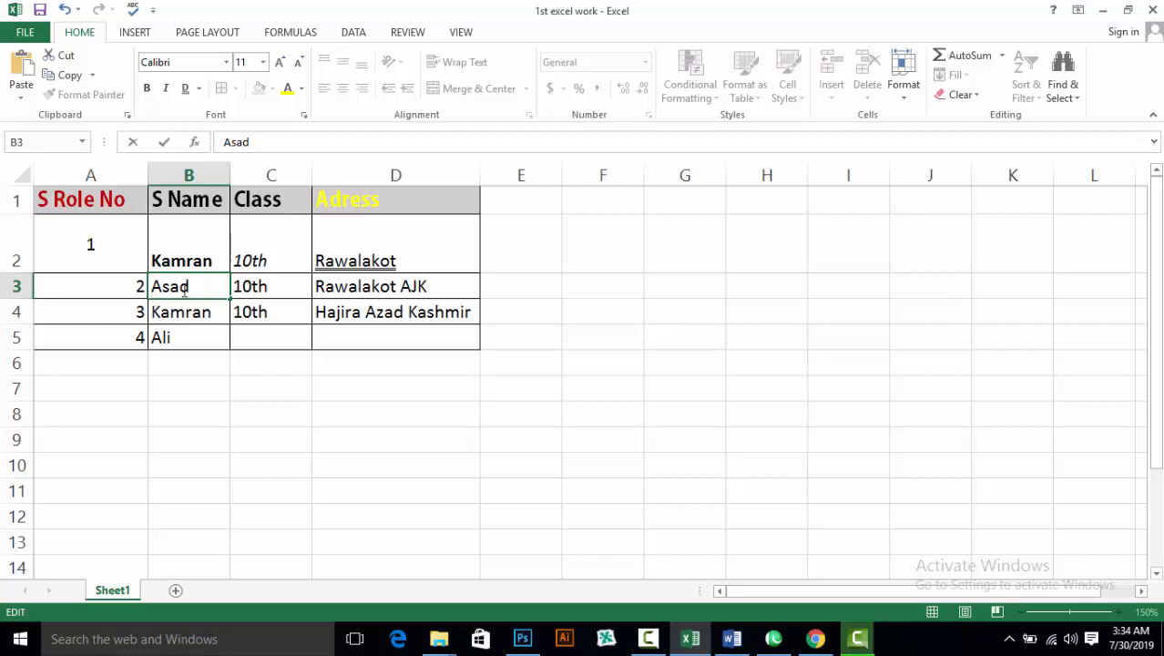
{"action": "left_click", "coordinate": [325, 389]}
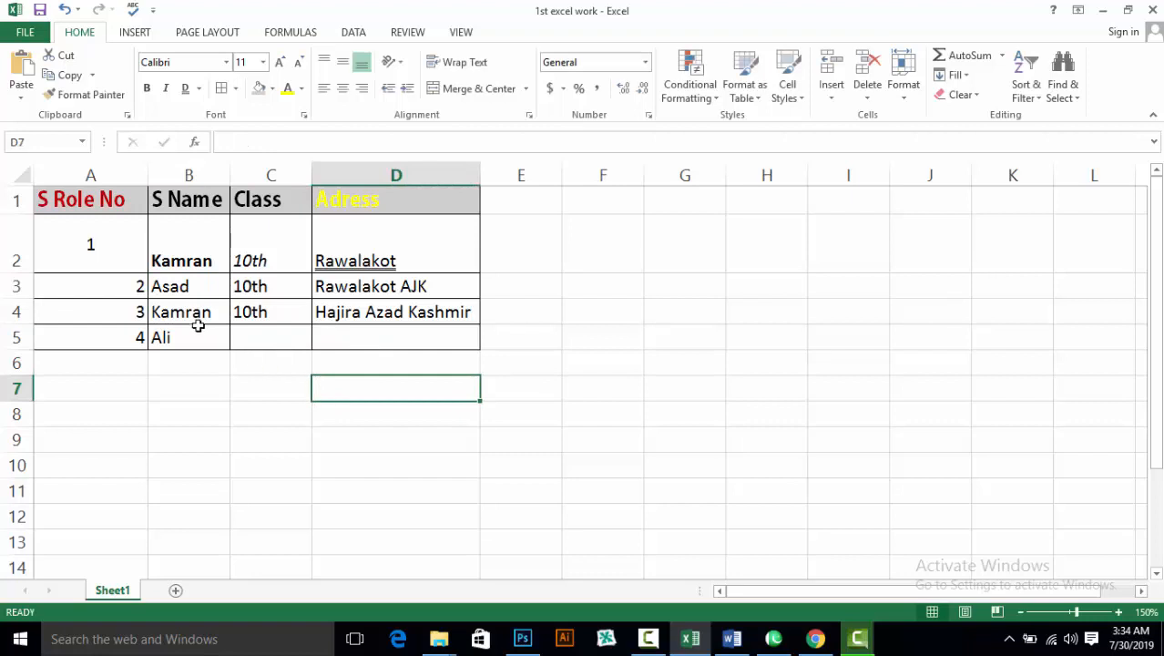
Increase the indent of the student's name in B3 by three levels
{"action": "left_click", "coordinate": [173, 288]}
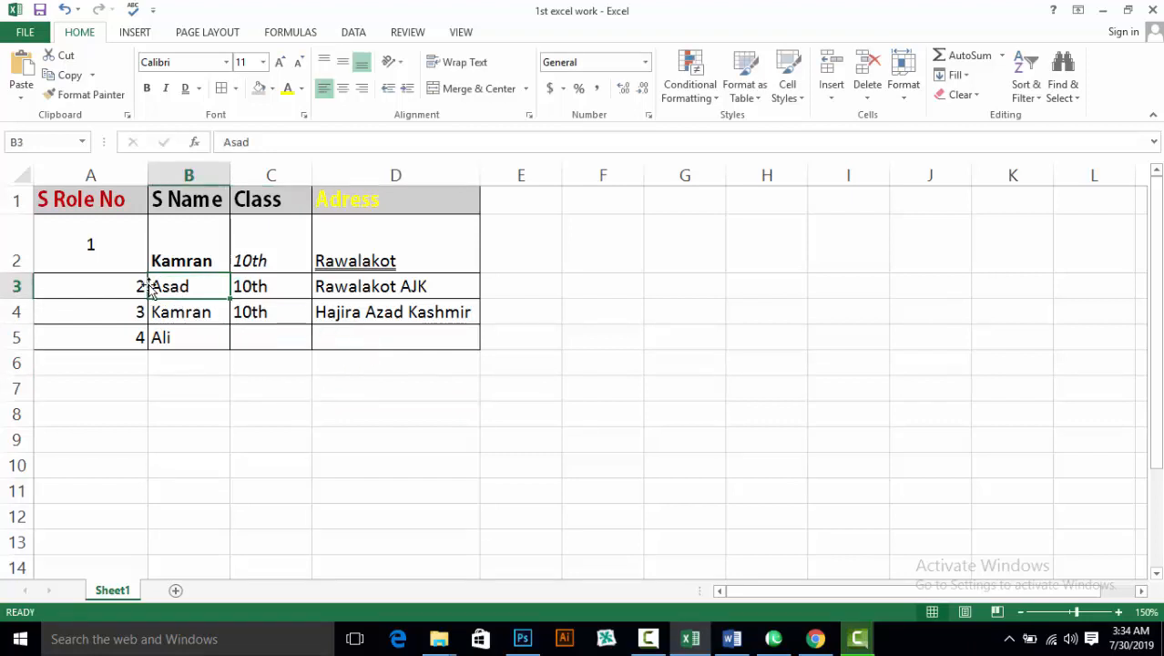
{"action": "left_click", "coordinate": [407, 89]}
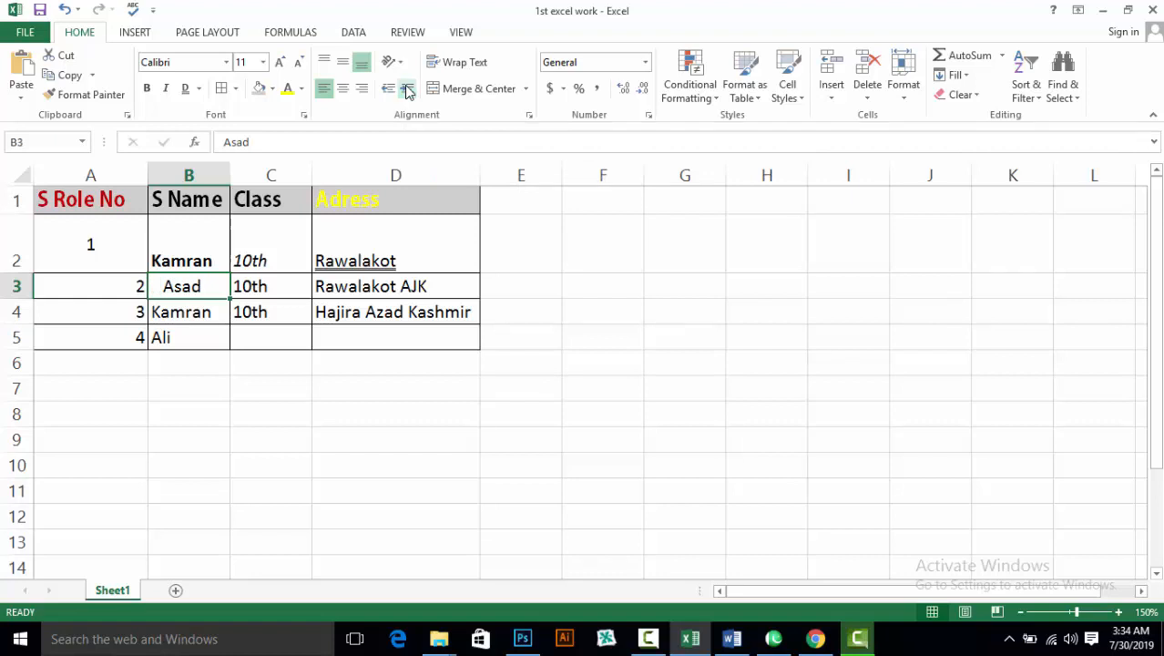
{"action": "left_click", "coordinate": [407, 88]}
{"action": "left_click", "coordinate": [407, 88]}
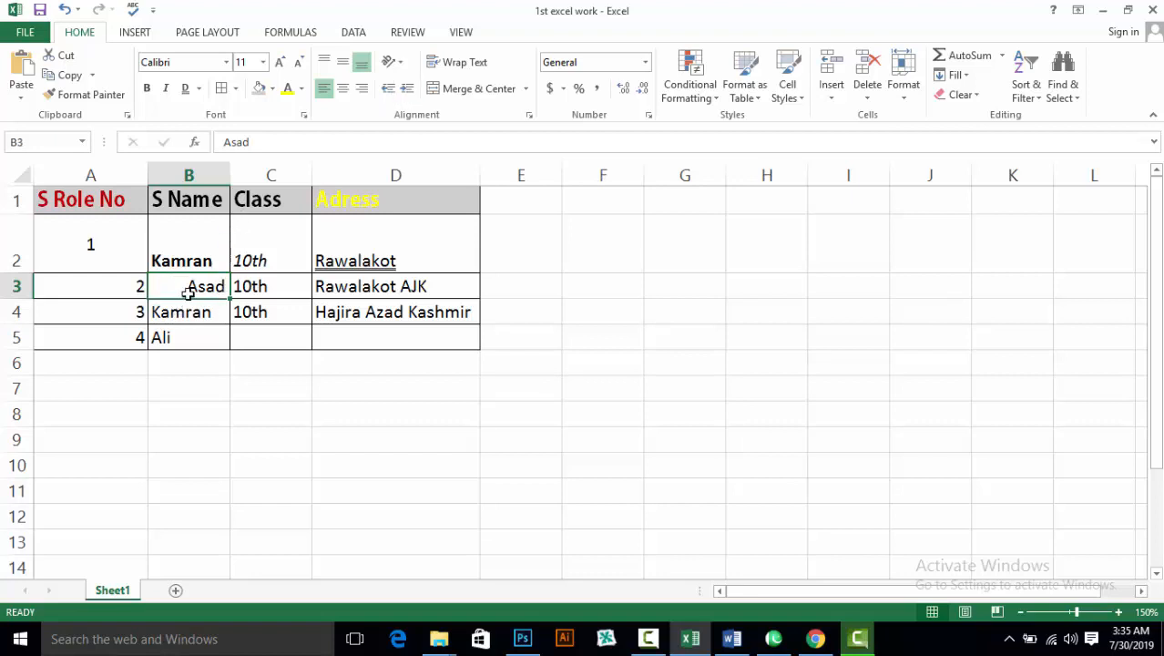
Decrease the indent of the student's name in B3 by three levels
{"action": "left_click", "coordinate": [389, 89]}
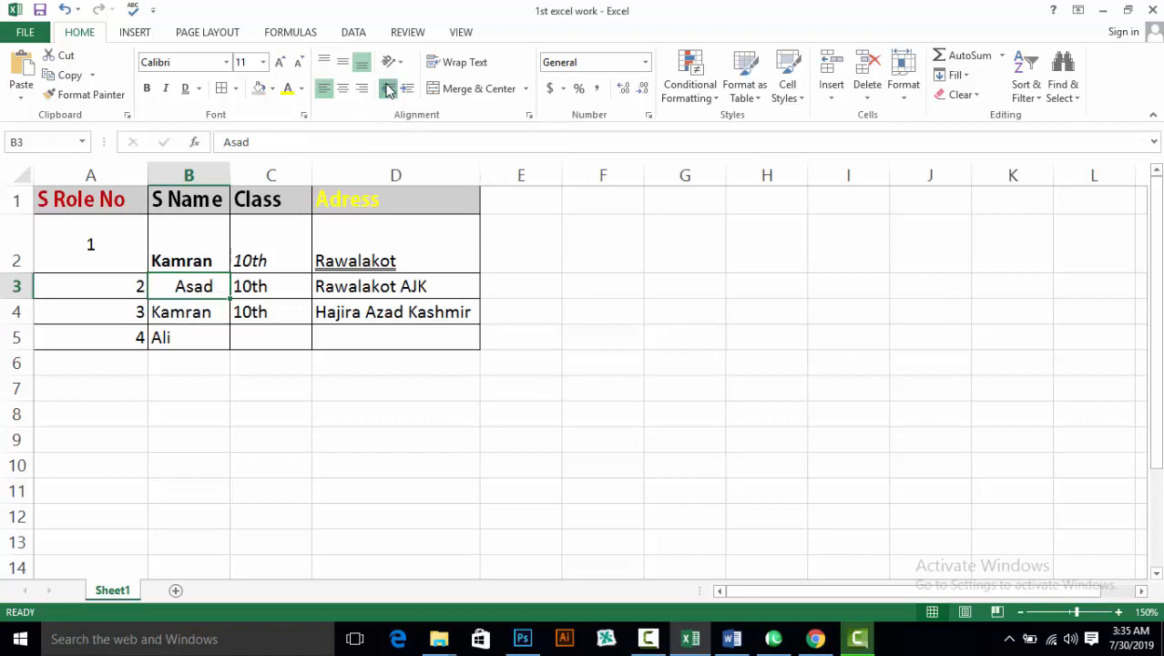
{"action": "left_click", "coordinate": [389, 89]}
{"action": "left_click", "coordinate": [389, 89]}
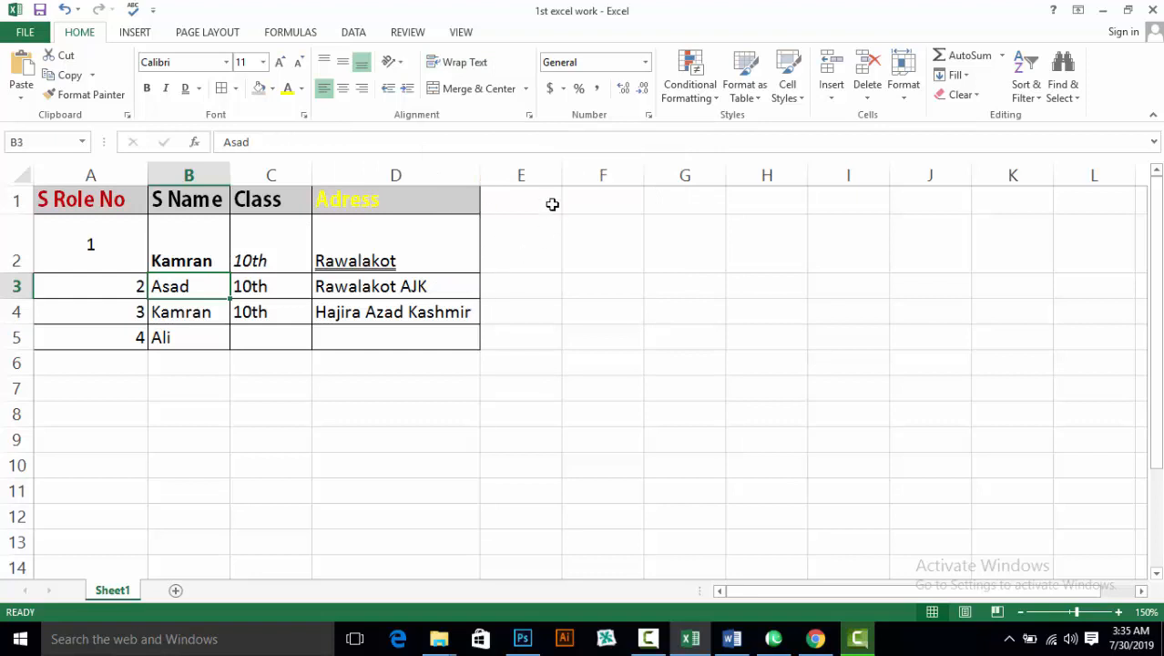
Enter the sample text "this is my computer" in cell E1, correcting the stray space inside the last word
{"action": "left_click", "coordinate": [526, 207]}
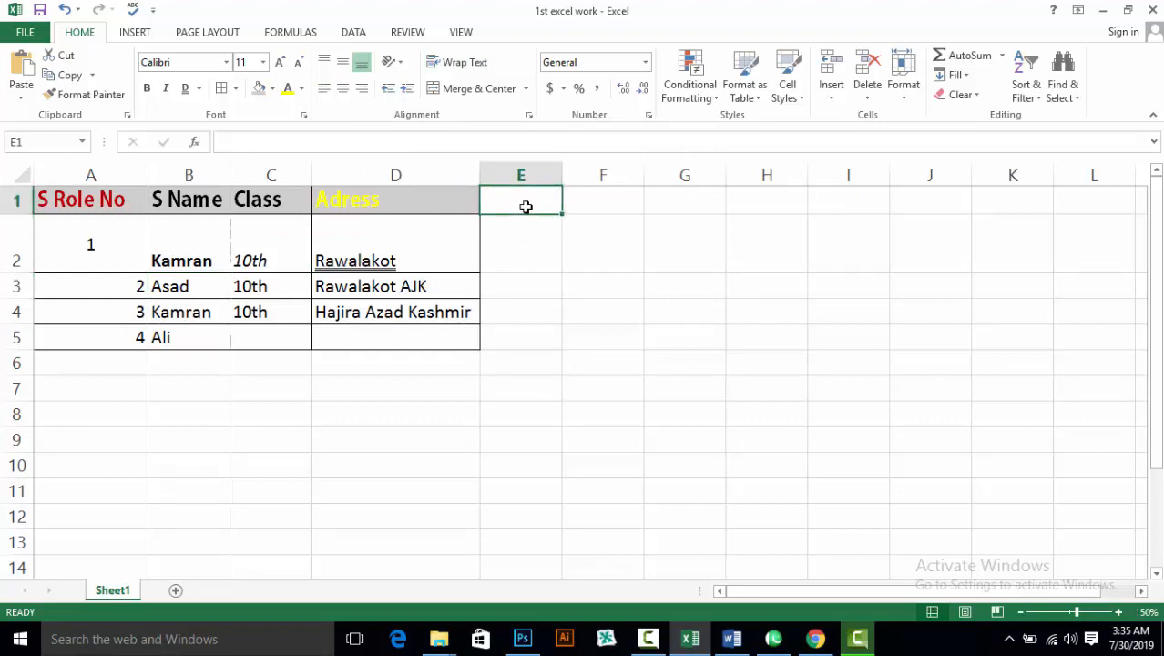
{"action": "type", "text": "this"}
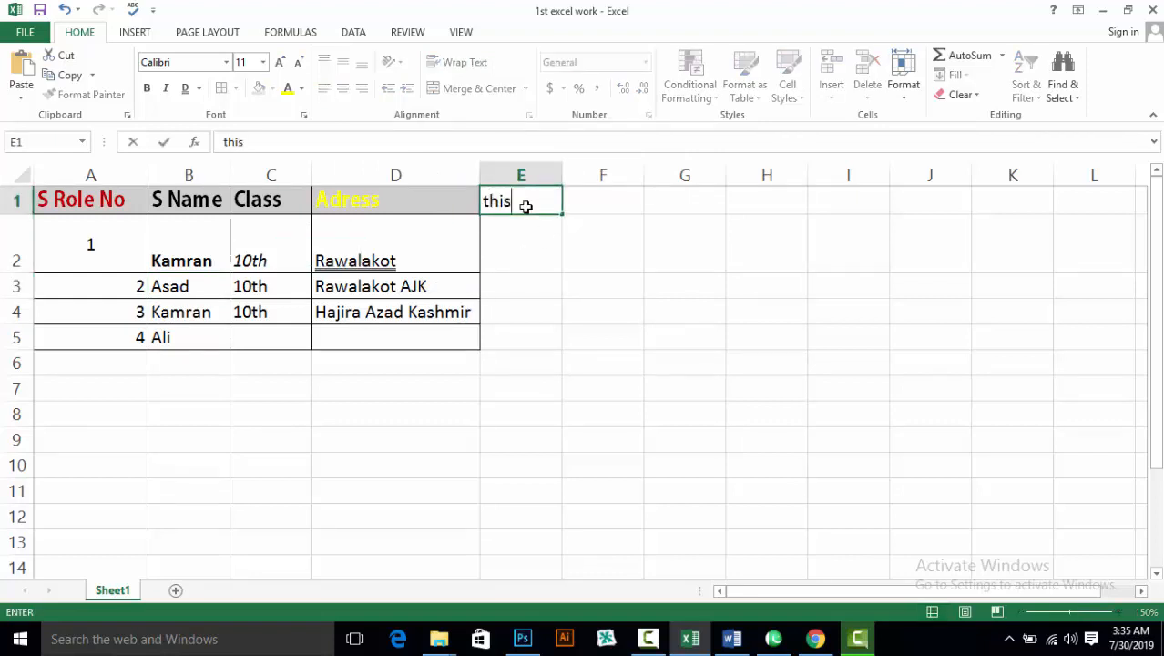
{"action": "type", "text": " is my"}
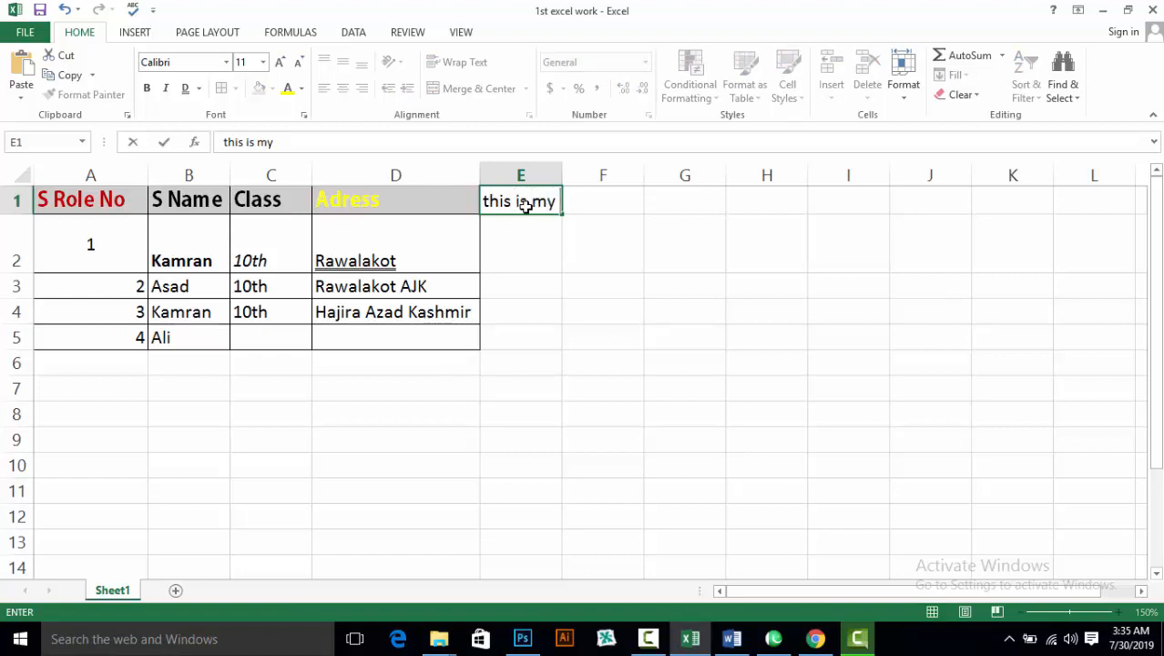
{"action": "type", "text": " co mputer"}
{"action": "left_click", "coordinate": [551, 239]}
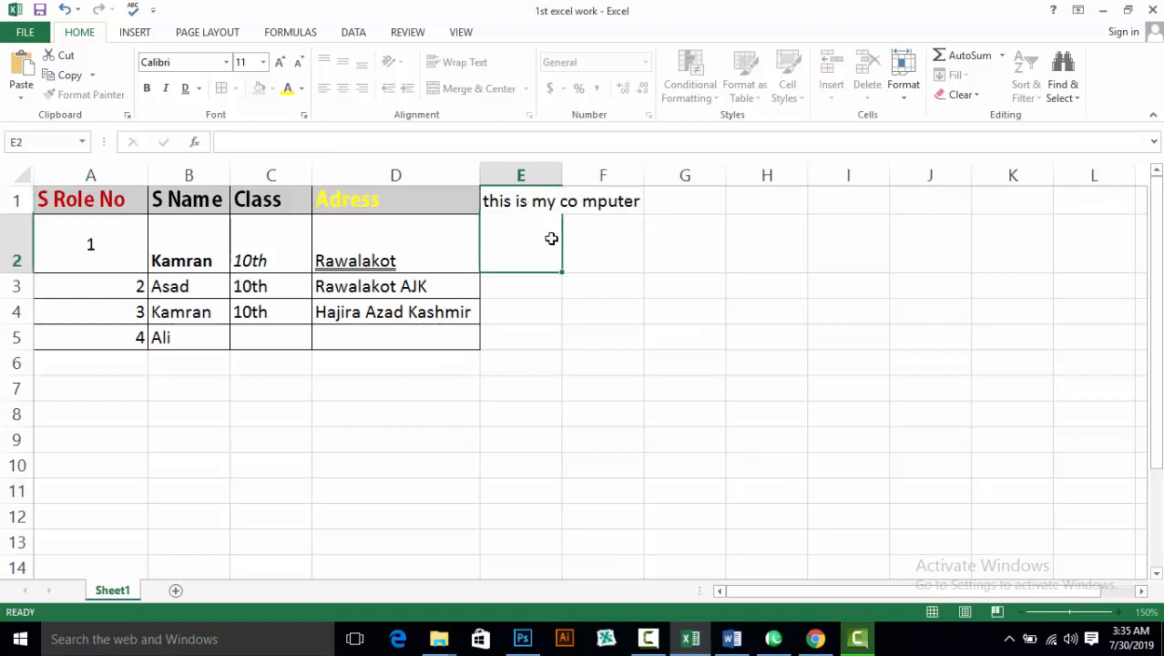
{"action": "left_click", "coordinate": [544, 201]}
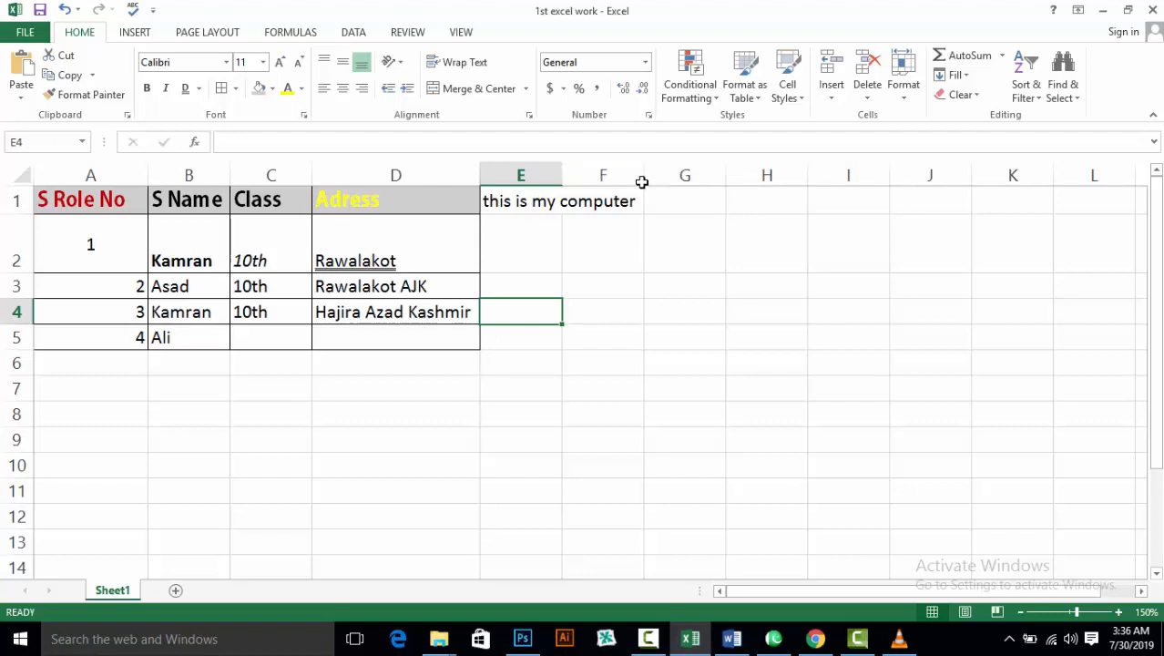
Widen column E to fit the text in E1, and narrow it again so the text overflows
{"action": "left_click_drag", "start_coordinate": [561, 170], "coordinate": [636, 151]}
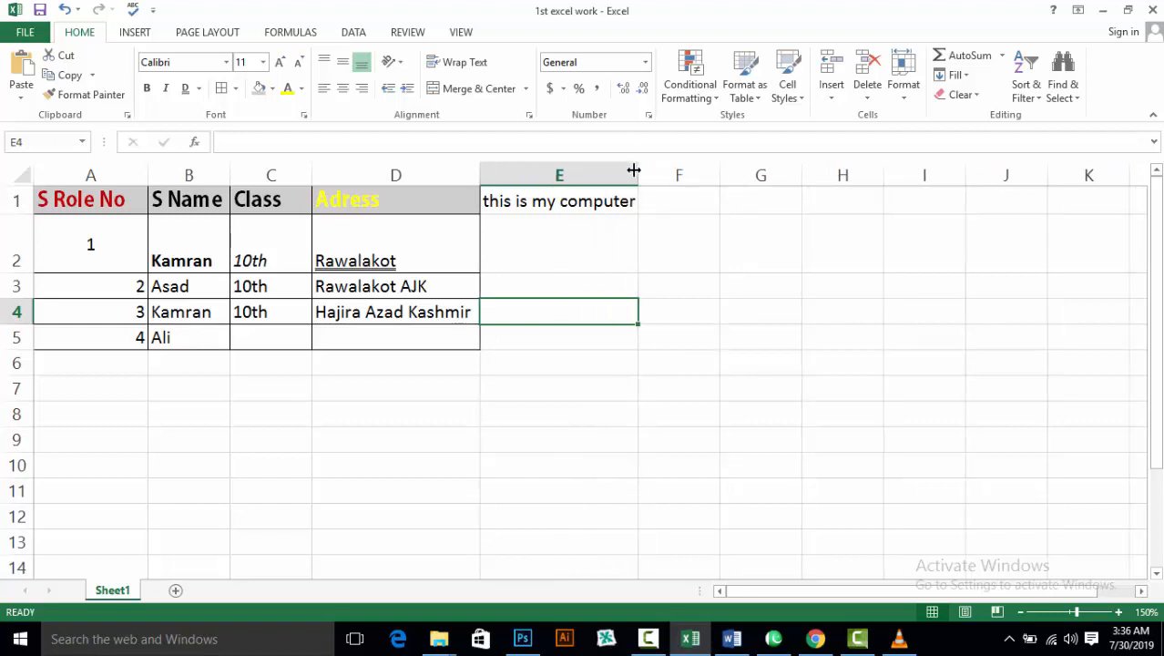
{"action": "mouse_move", "coordinate": [636, 170]}
{"action": "left_mouse_down"}
{"action": "mouse_move", "coordinate": [576, 181]}
{"action": "mouse_move", "coordinate": [635, 179]}
{"action": "left_mouse_up"}
{"action": "left_click_drag", "start_coordinate": [636, 180], "coordinate": [588, 182]}
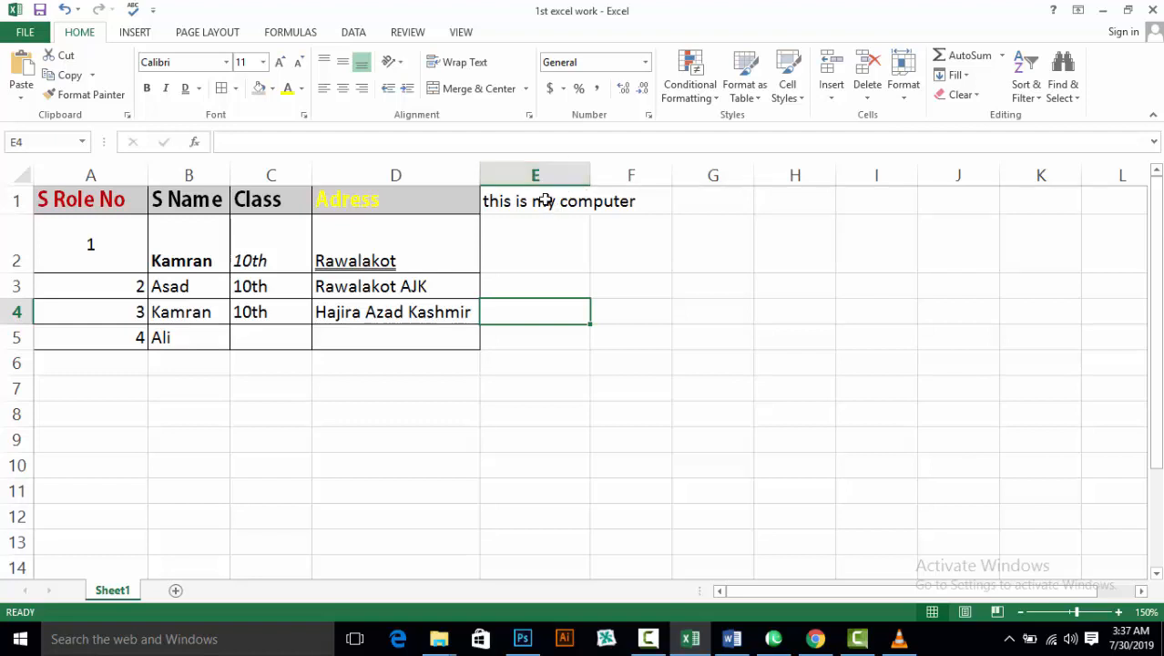
Wrap the text in cell E1 onto multiple lines
{"action": "key", "text": "Up"}
{"action": "key", "text": "Up"}
{"action": "key", "text": "Up"}
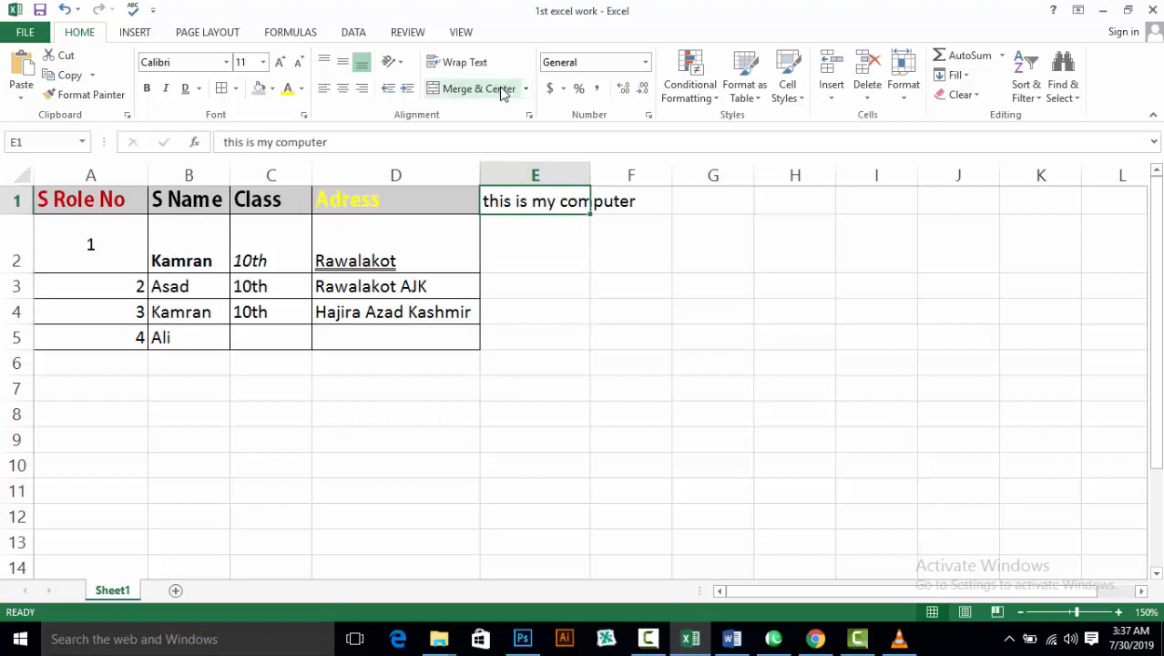
{"action": "left_click", "coordinate": [467, 63]}
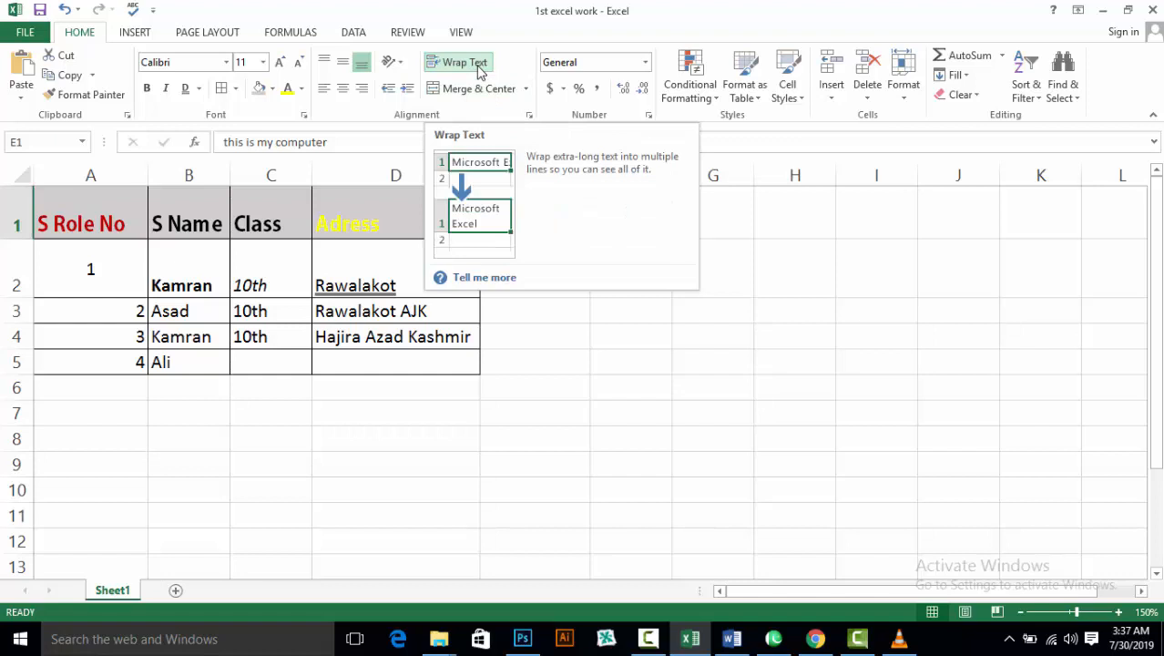
{"action": "left_click", "coordinate": [736, 215]}
Delete the whole sample text from cell E1
{"action": "left_click", "coordinate": [570, 232]}
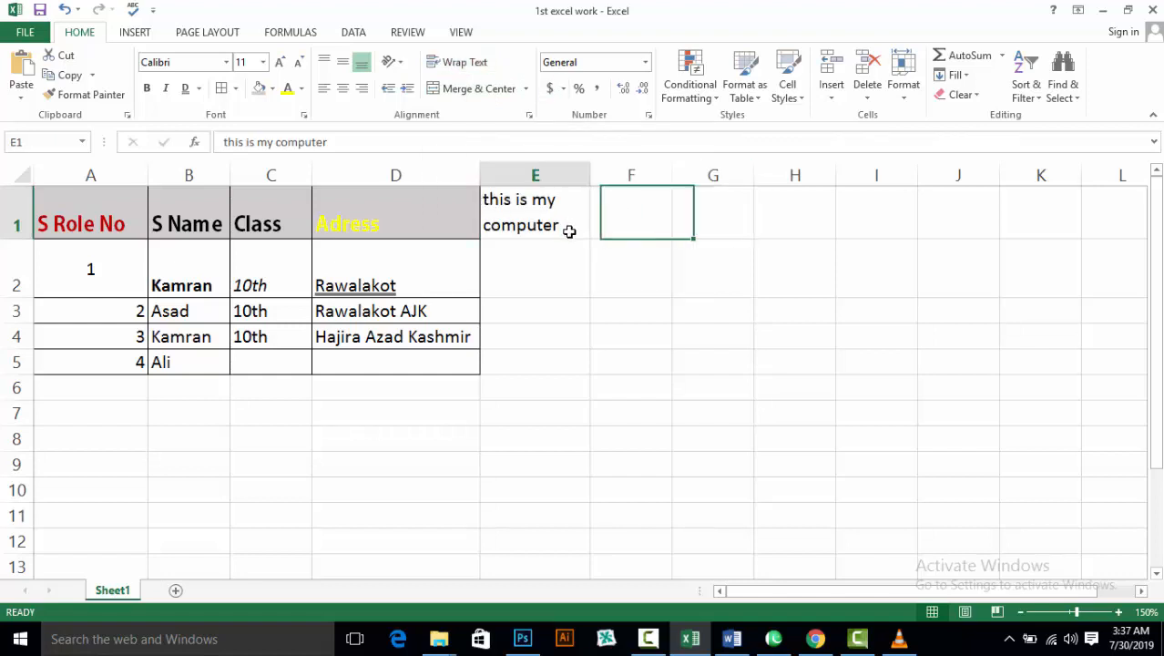
{"action": "double_click", "coordinate": [570, 231]}
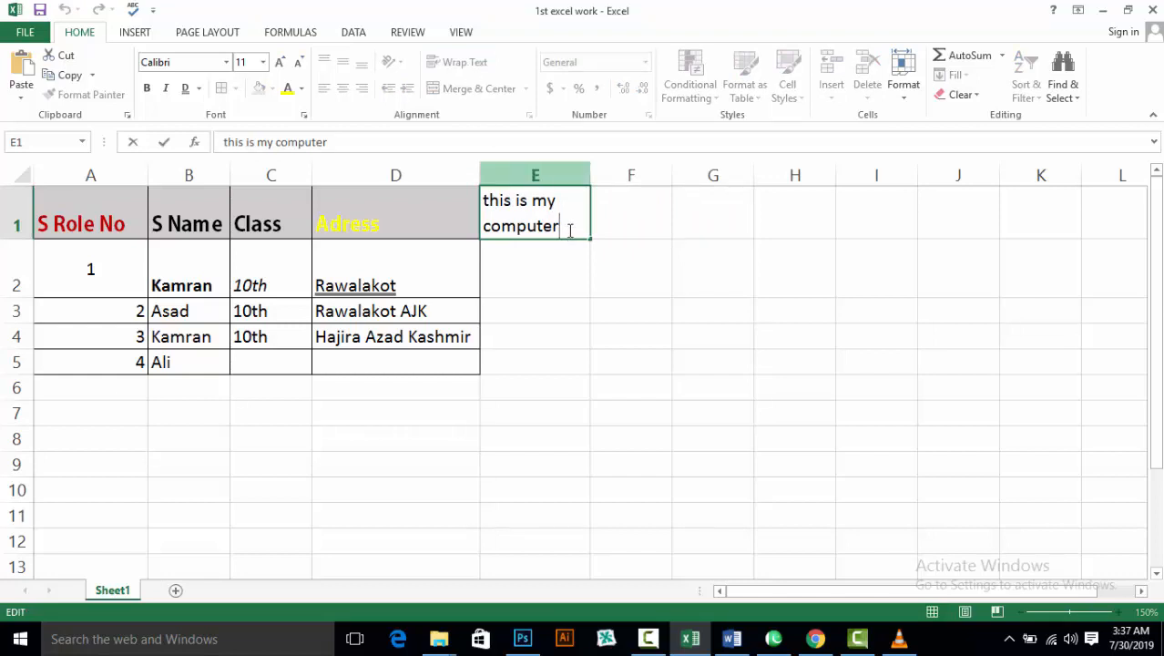
{"action": "left_click_drag", "start_coordinate": [561, 228], "coordinate": [475, 198]}
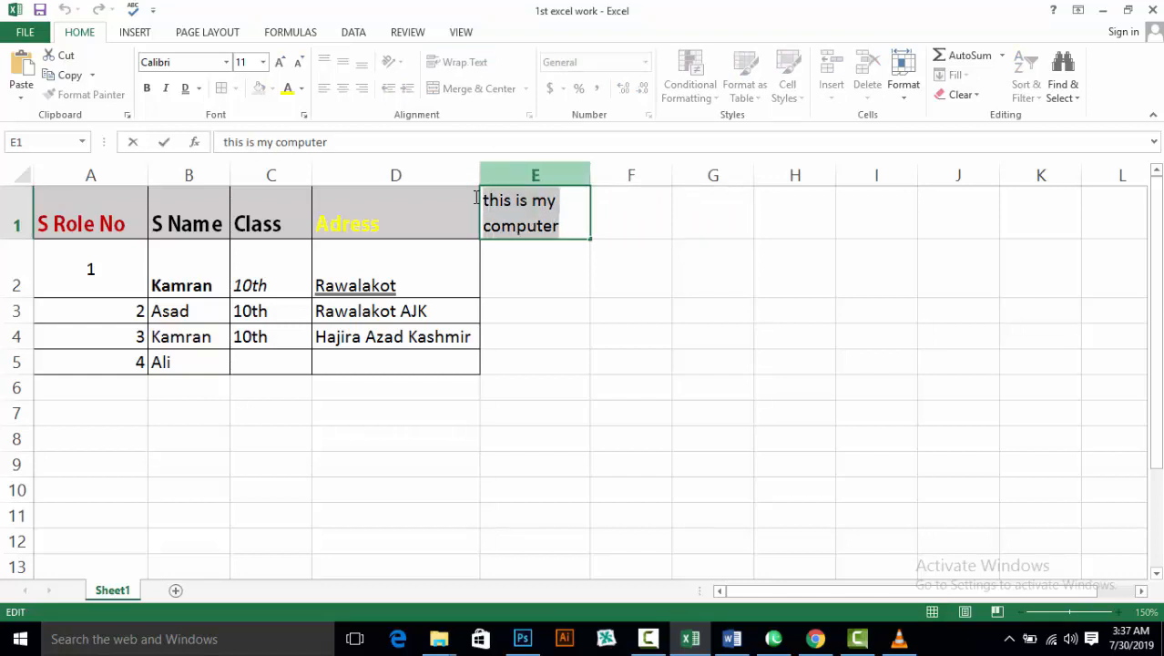
{"action": "key", "text": "Delete"}
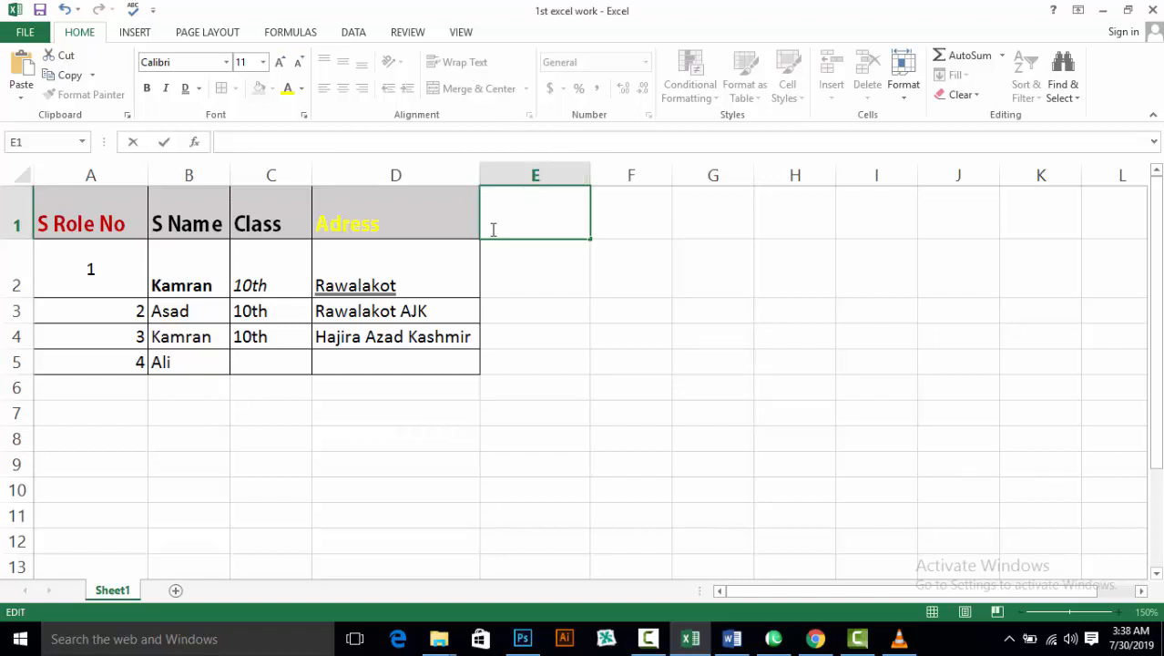
{"action": "left_click", "coordinate": [501, 261]}
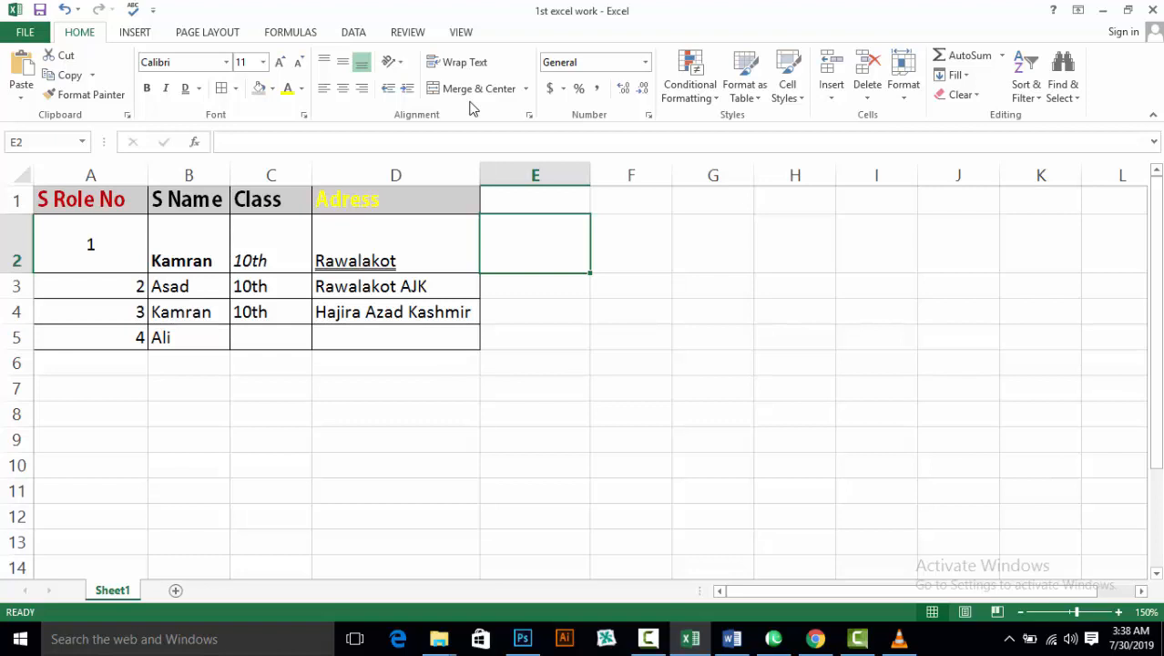
Merge and center the empty cells E1:G2 into one cell
{"action": "left_click_drag", "start_coordinate": [551, 197], "coordinate": [663, 222]}
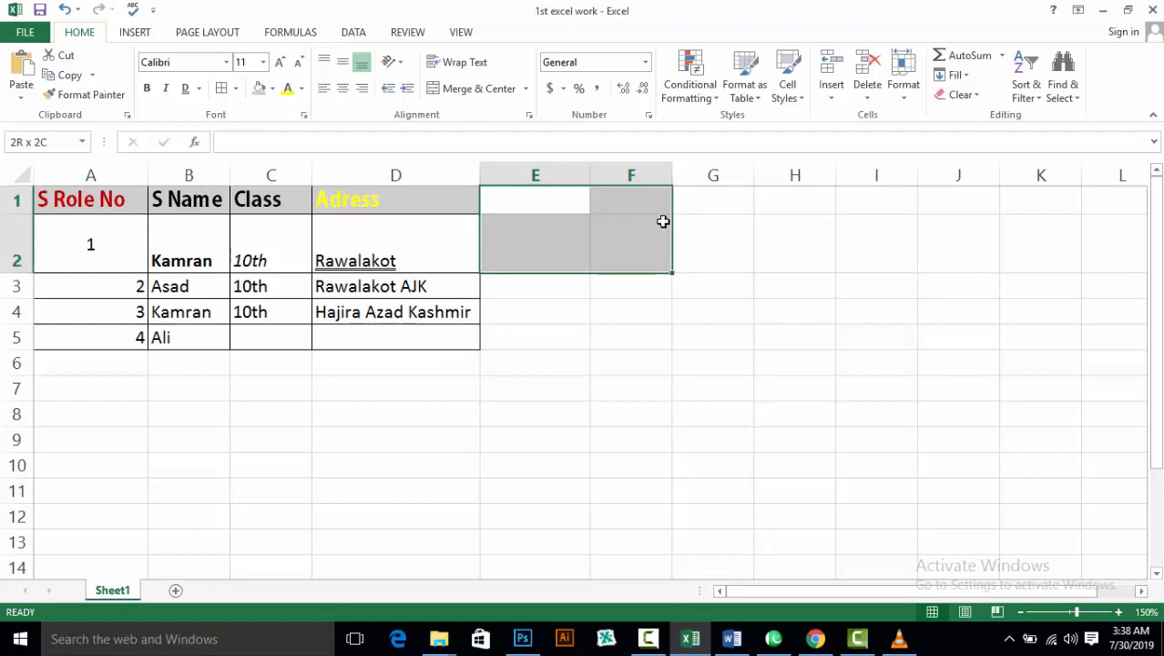
{"action": "left_click_drag", "start_coordinate": [664, 221], "coordinate": [730, 218]}
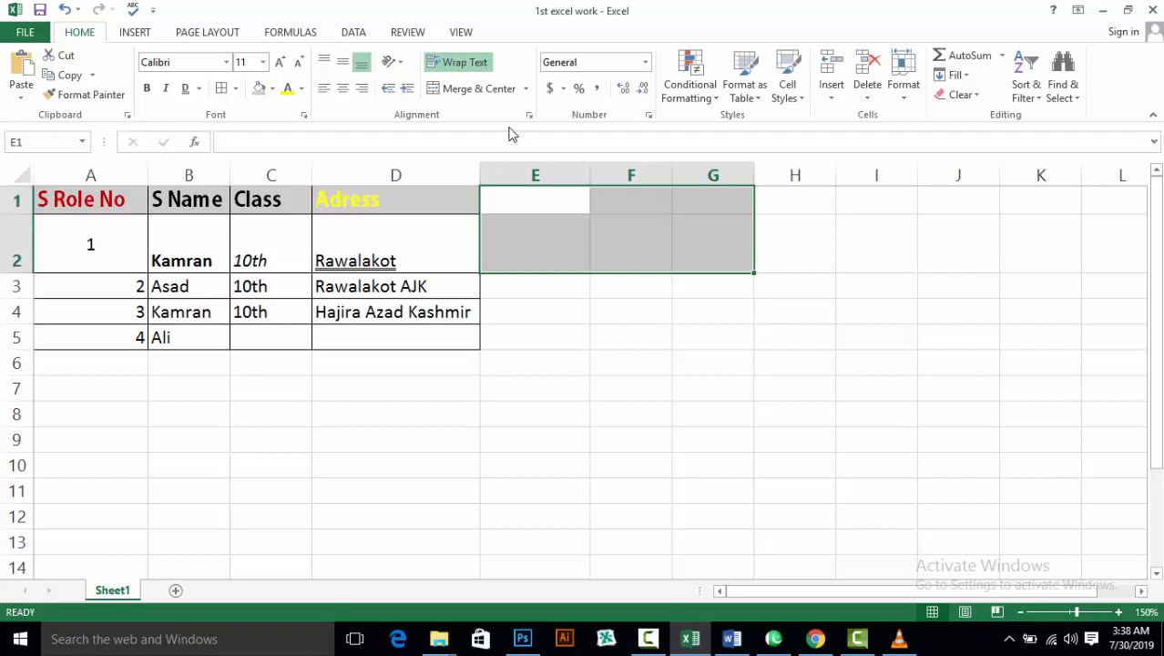
{"action": "left_click", "coordinate": [483, 91]}
{"action": "left_click", "coordinate": [597, 303]}
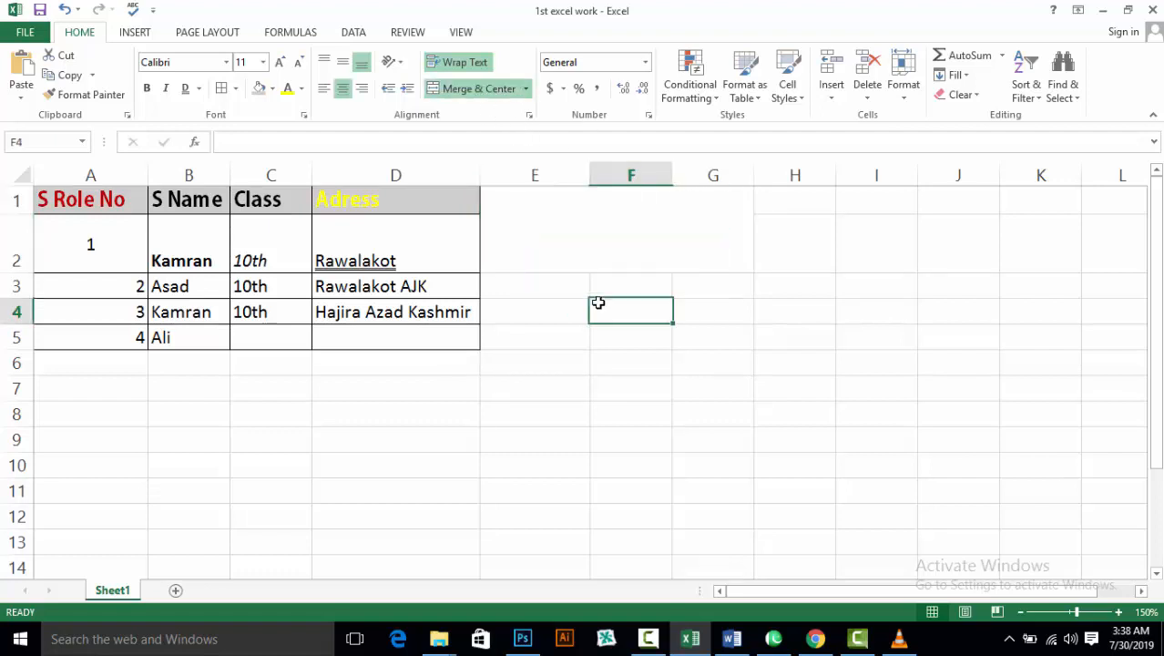
Compare the merged cell at E1 with the single cells below it
{"action": "left_click", "coordinate": [593, 234]}
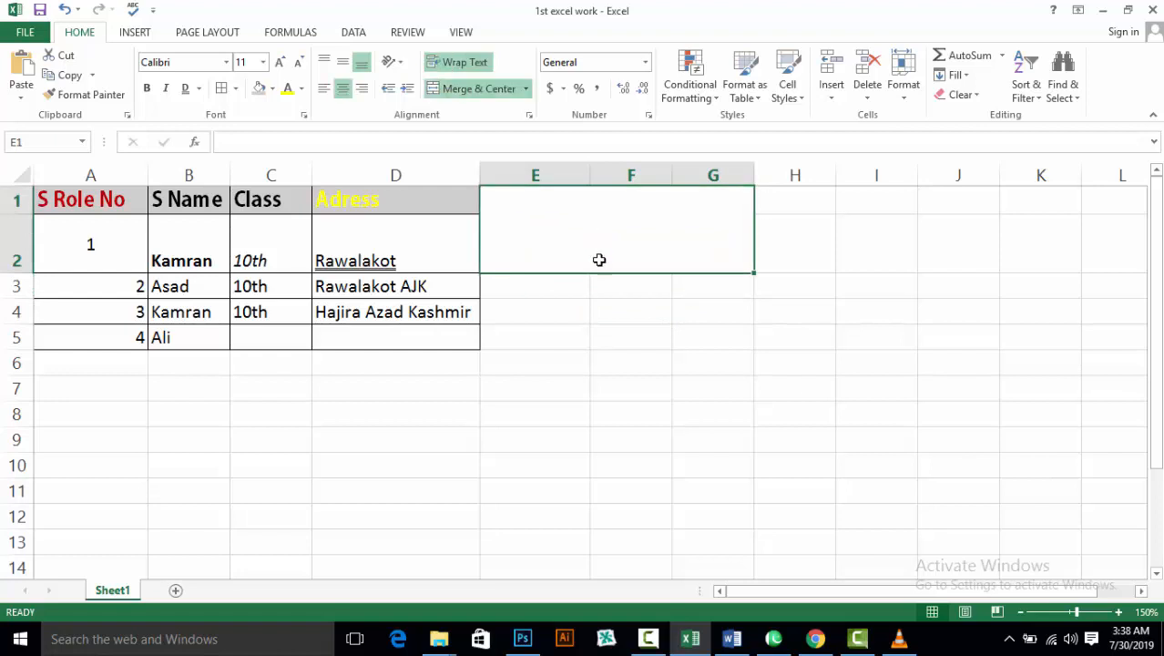
{"action": "left_click", "coordinate": [603, 337]}
{"action": "left_click", "coordinate": [562, 295]}
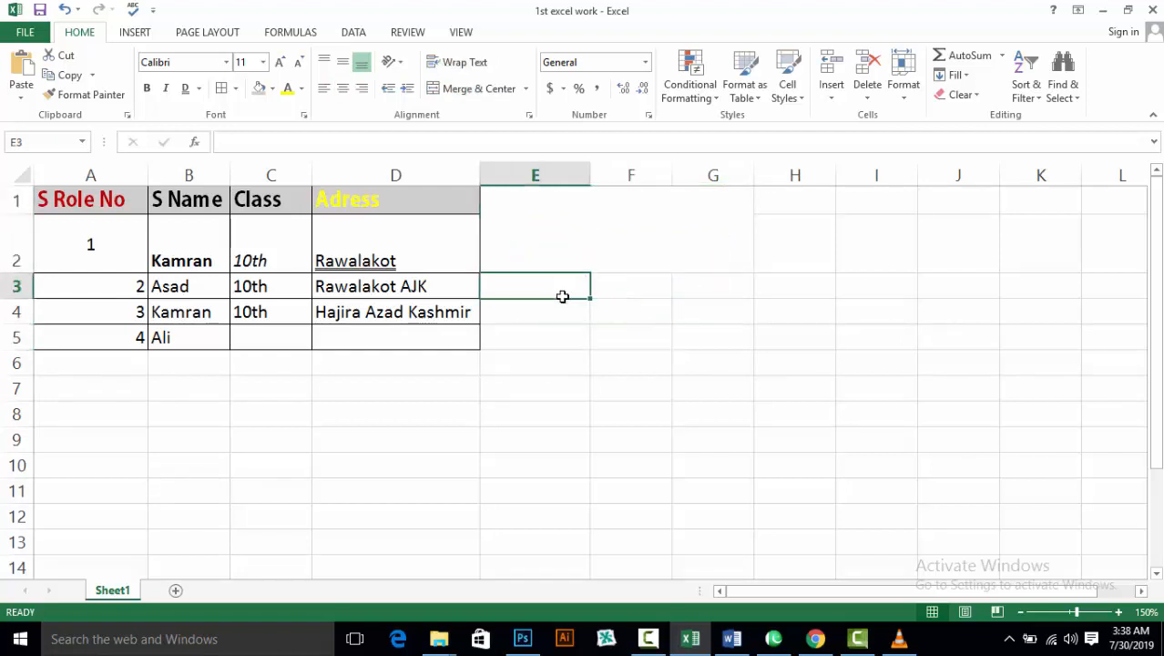
{"action": "left_click", "coordinate": [544, 239]}
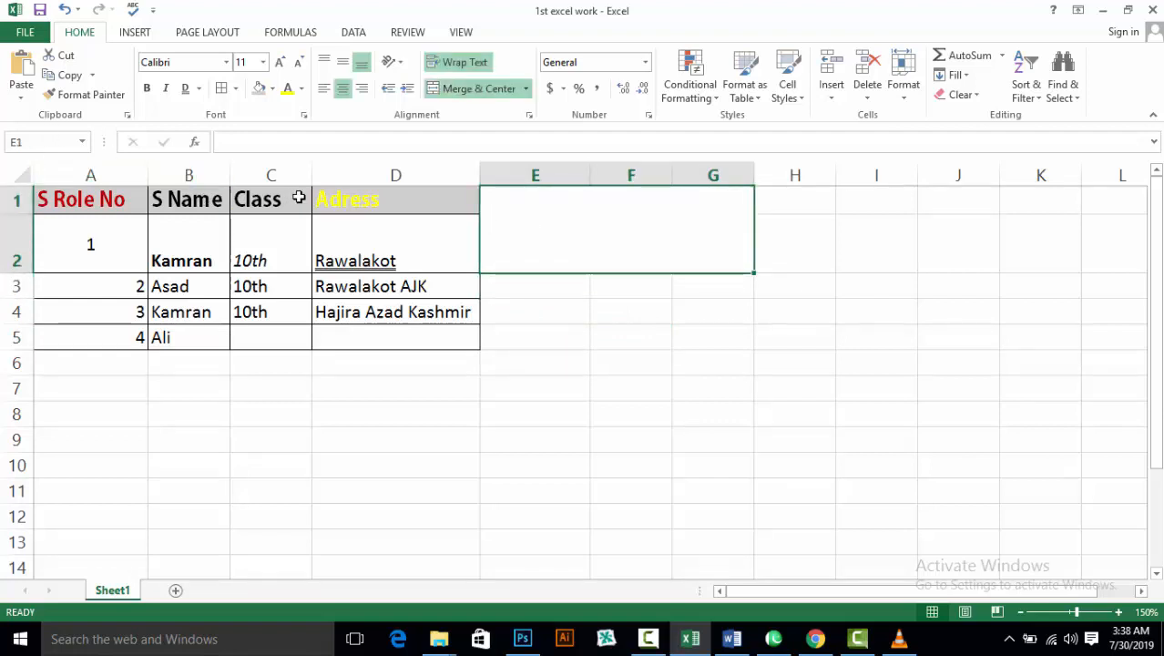
{"action": "left_click", "coordinate": [530, 282]}
{"action": "left_click", "coordinate": [610, 285]}
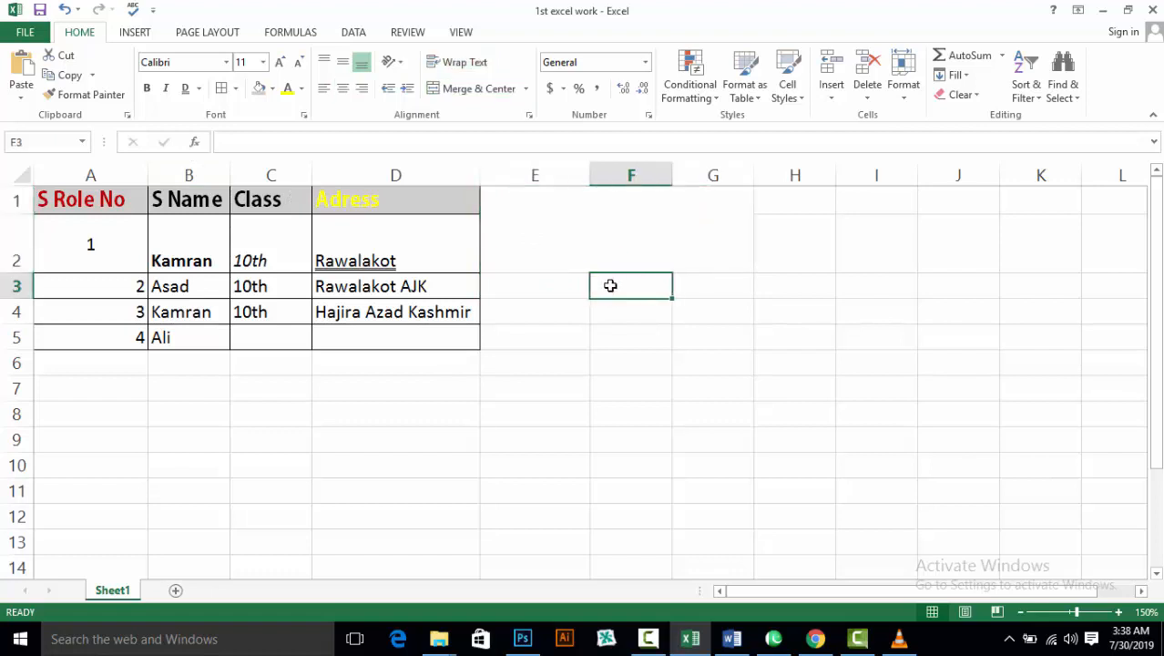
{"action": "left_click", "coordinate": [535, 232]}
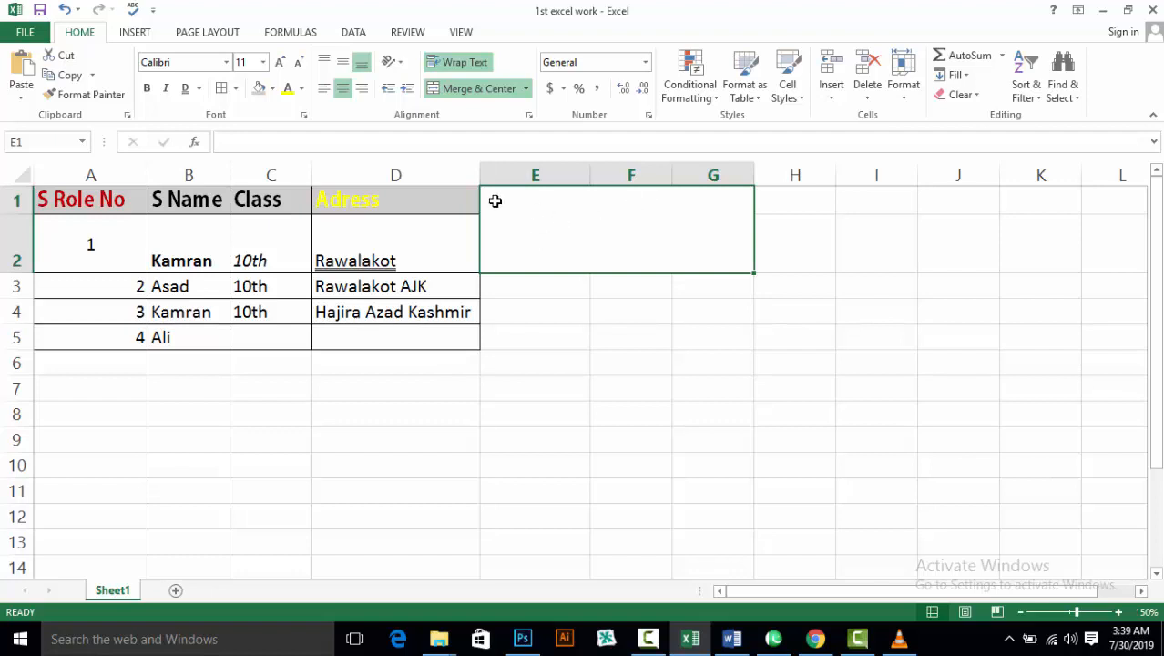
{"action": "left_click", "coordinate": [571, 315]}
Extend the merged cell at E1 by merging and centering the range E1:J2
{"action": "left_click", "coordinate": [527, 228]}
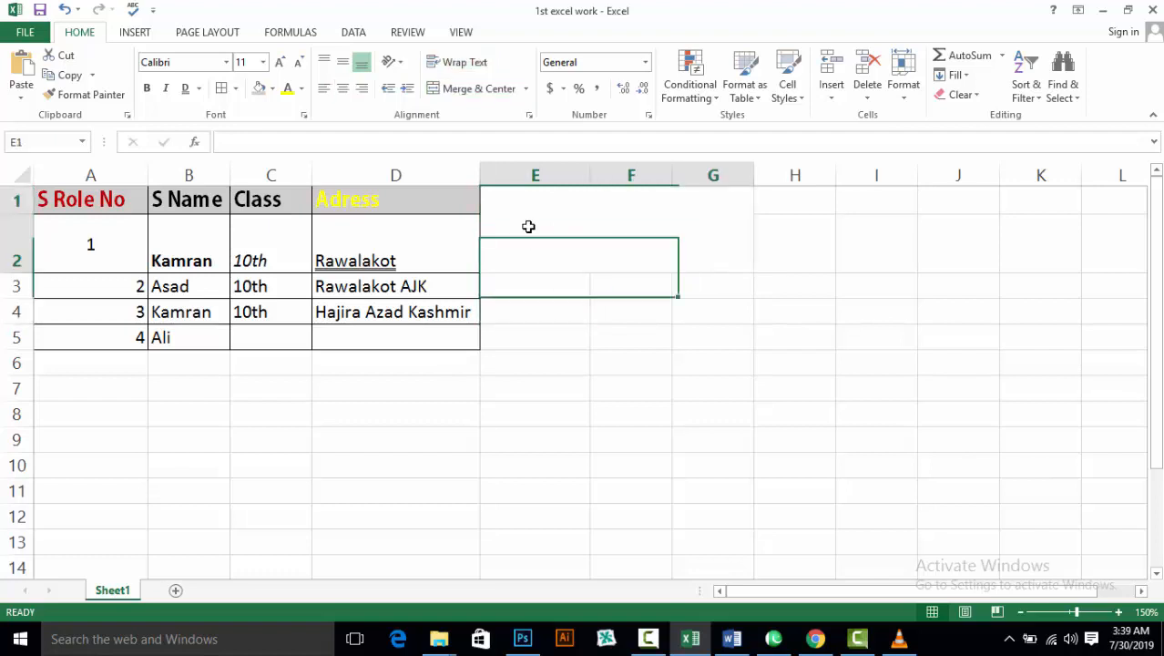
{"action": "left_click_drag", "start_coordinate": [687, 235], "coordinate": [982, 232]}
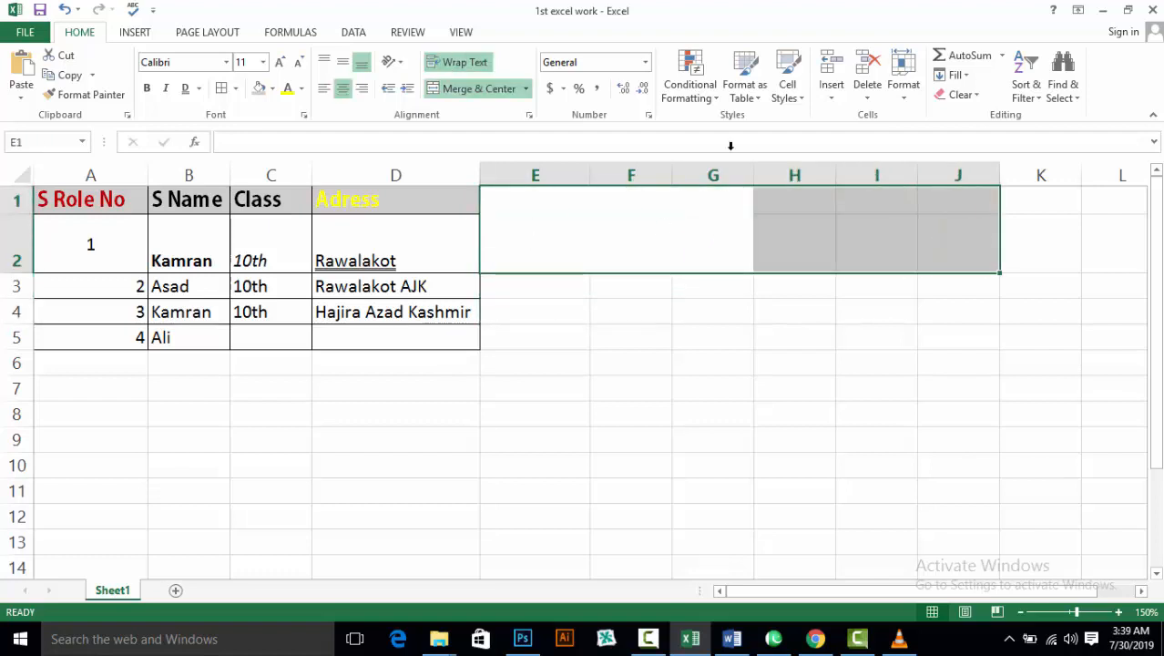
{"action": "left_click", "coordinate": [470, 92]}
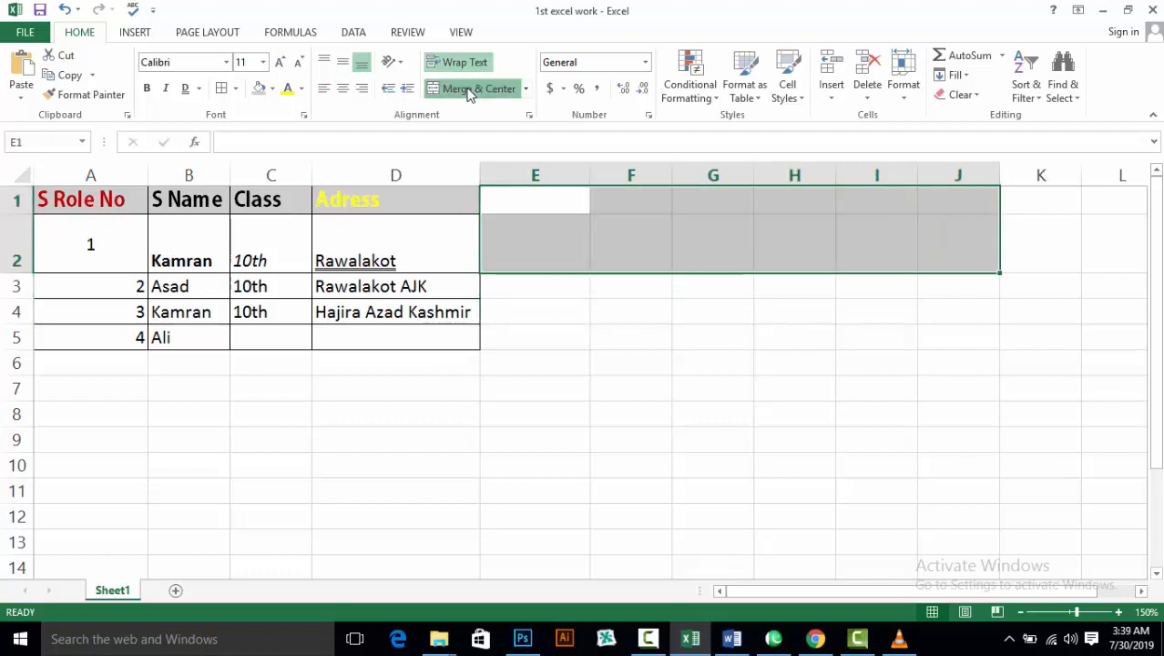
{"action": "left_click", "coordinate": [469, 93]}
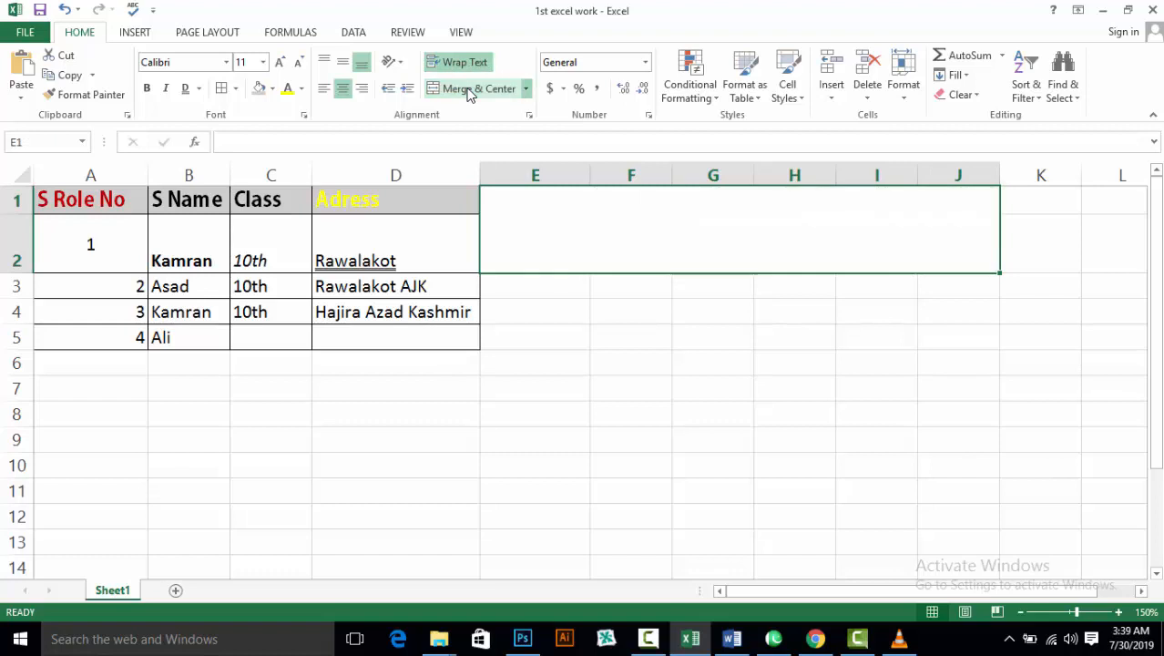
Enter the title "JK Academy of computer" in the merged cell at E1
{"action": "double_click", "coordinate": [537, 222]}
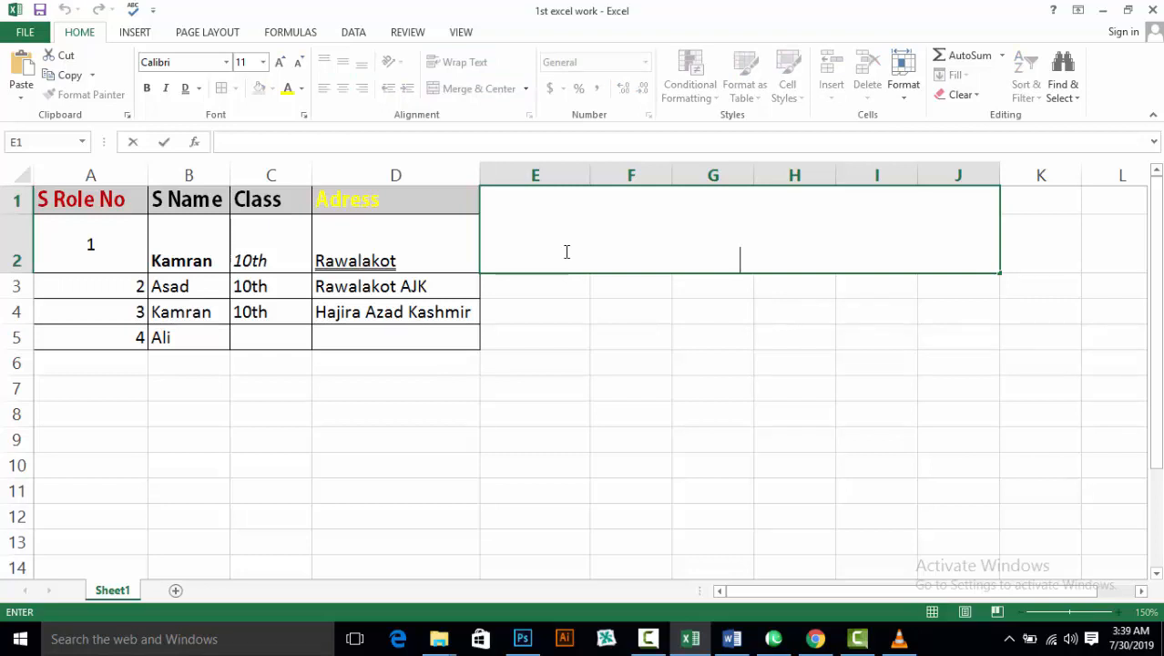
{"action": "type", "text": "JK Acad"}
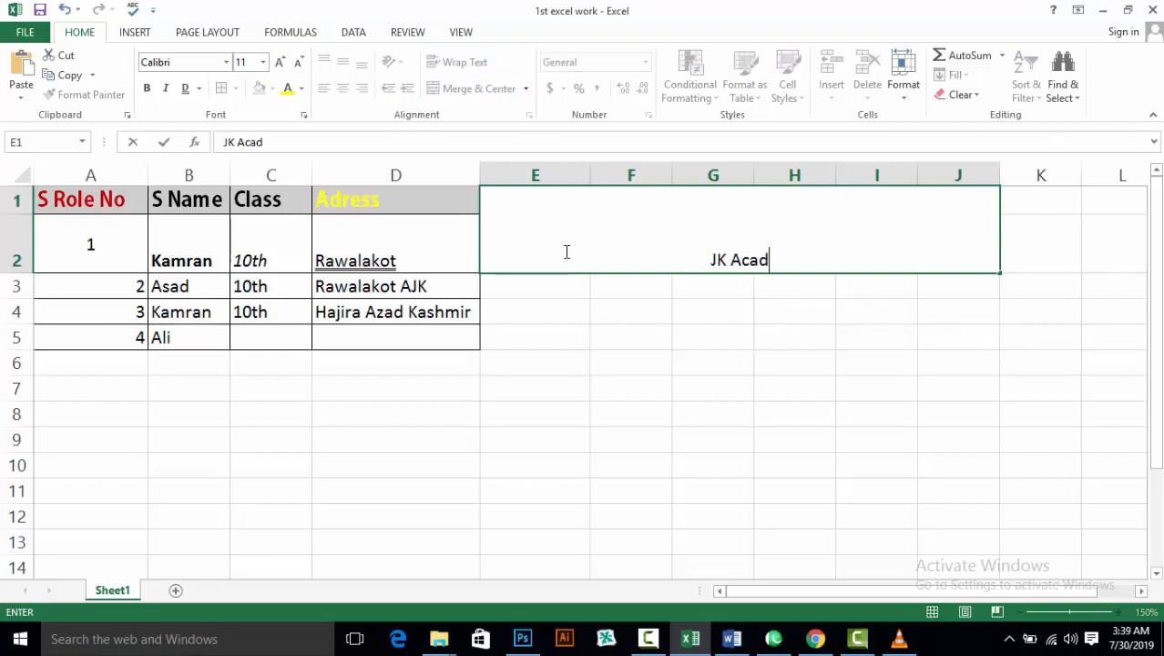
{"action": "type", "text": "em"}
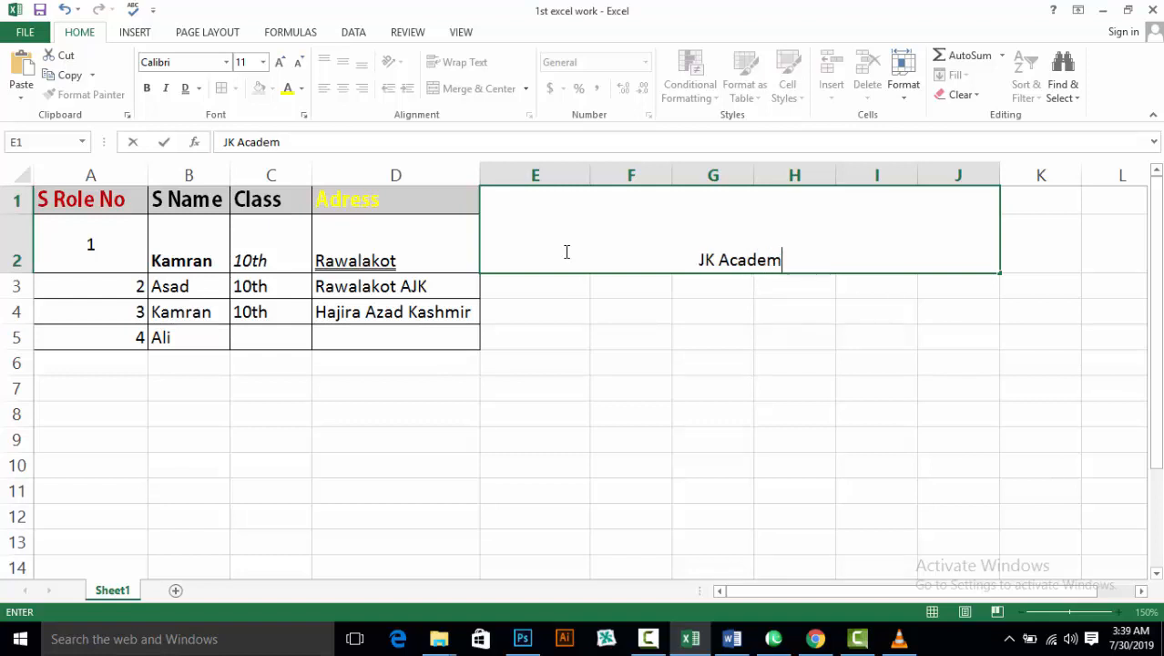
{"action": "type", "text": "y of "}
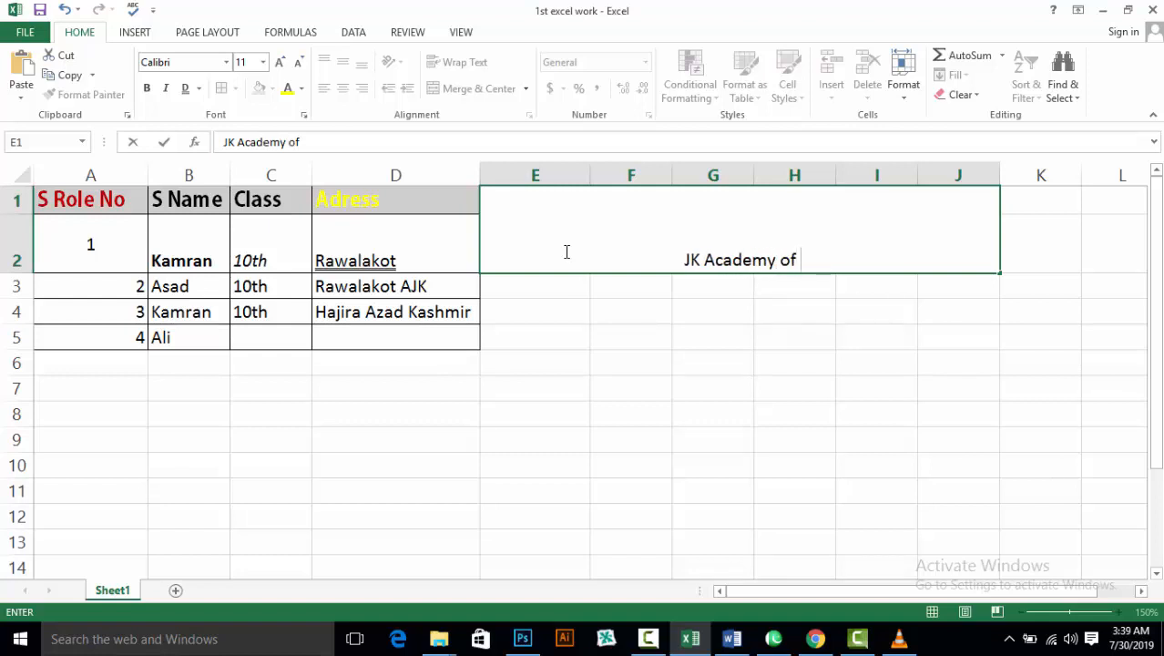
{"action": "type", "text": "computer"}
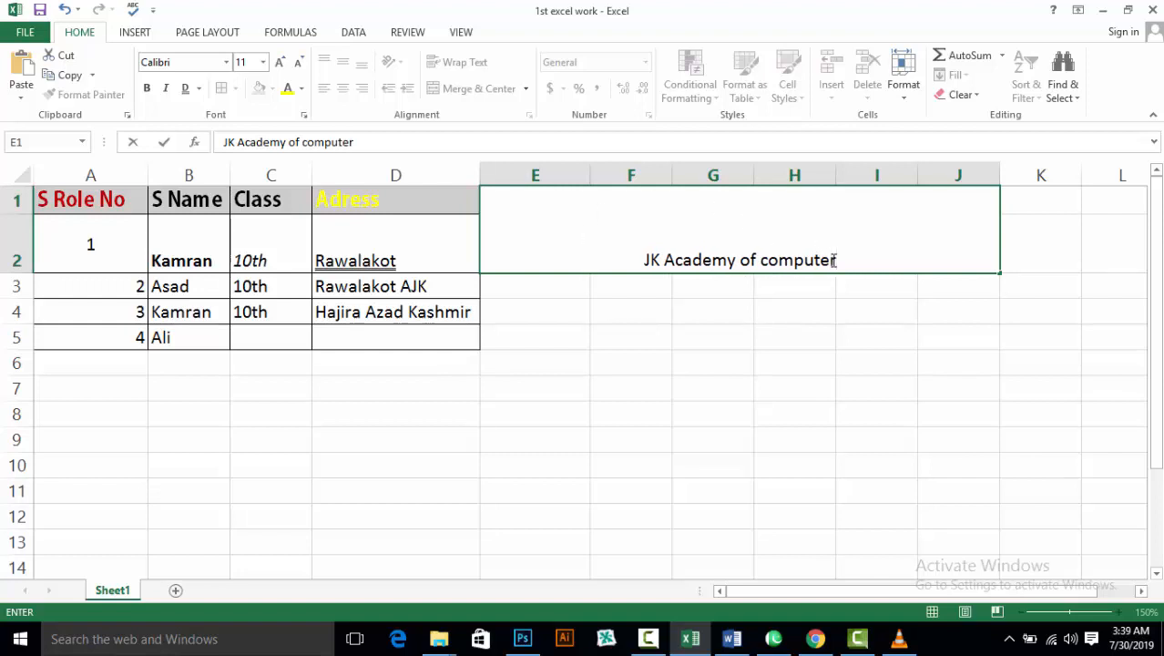
Finish editing the title and align it to the vertical middle of the merged cell E1:J2
{"action": "left_click_drag", "start_coordinate": [834, 259], "coordinate": [647, 260]}
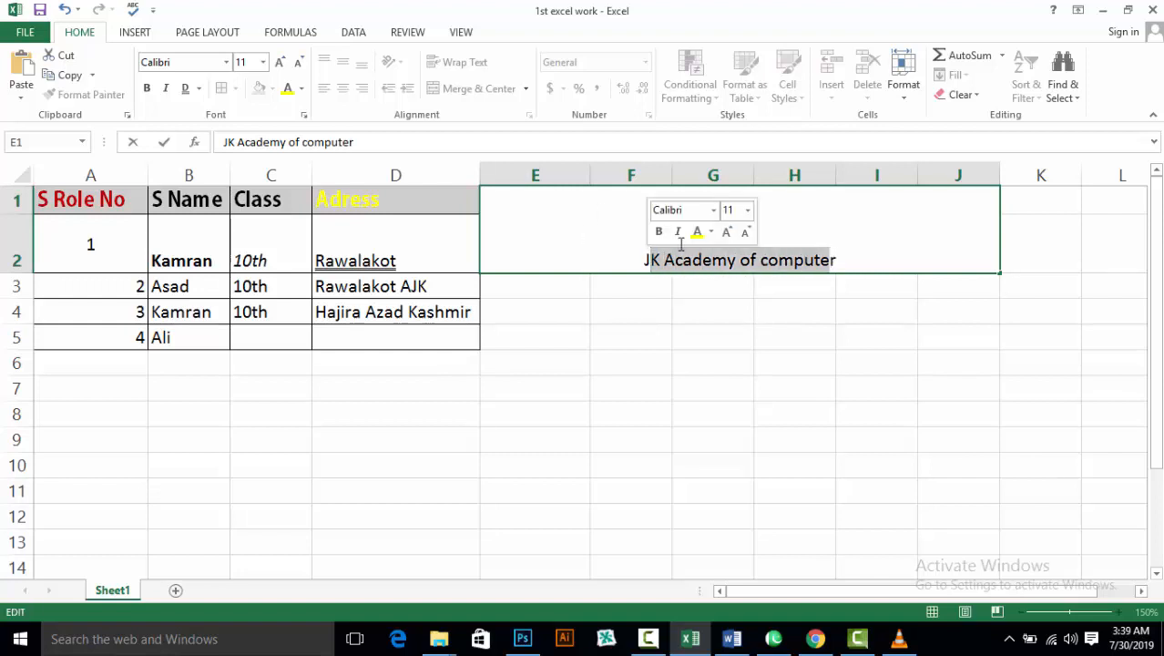
{"action": "left_click", "coordinate": [854, 265]}
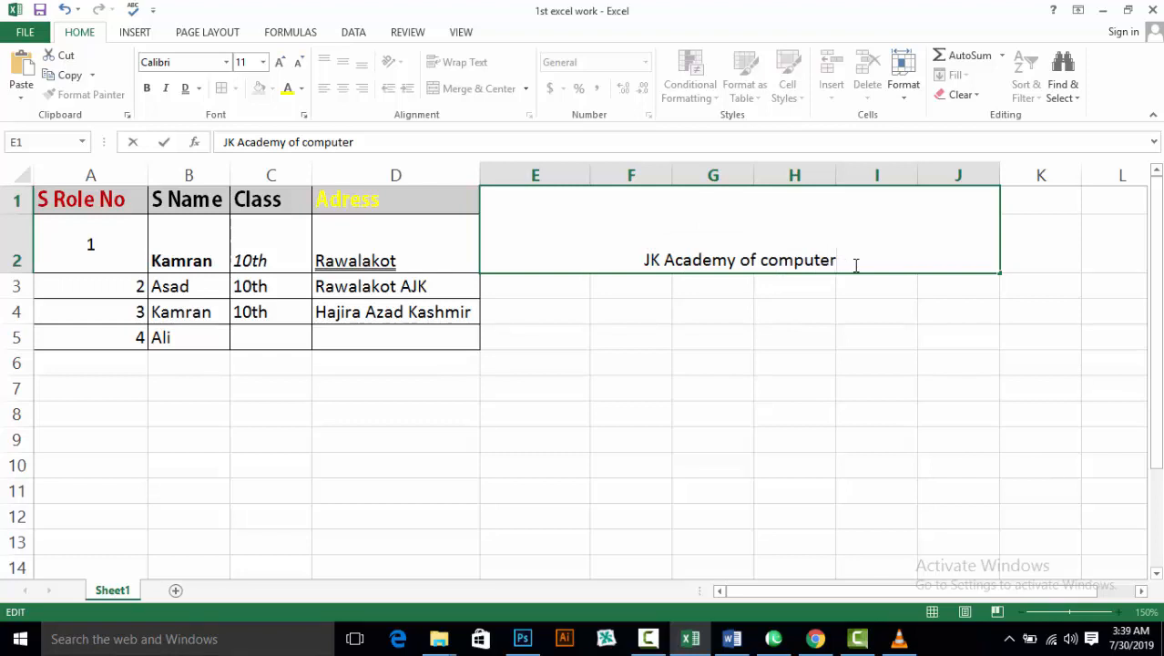
{"action": "left_click_drag", "start_coordinate": [856, 262], "coordinate": [644, 259]}
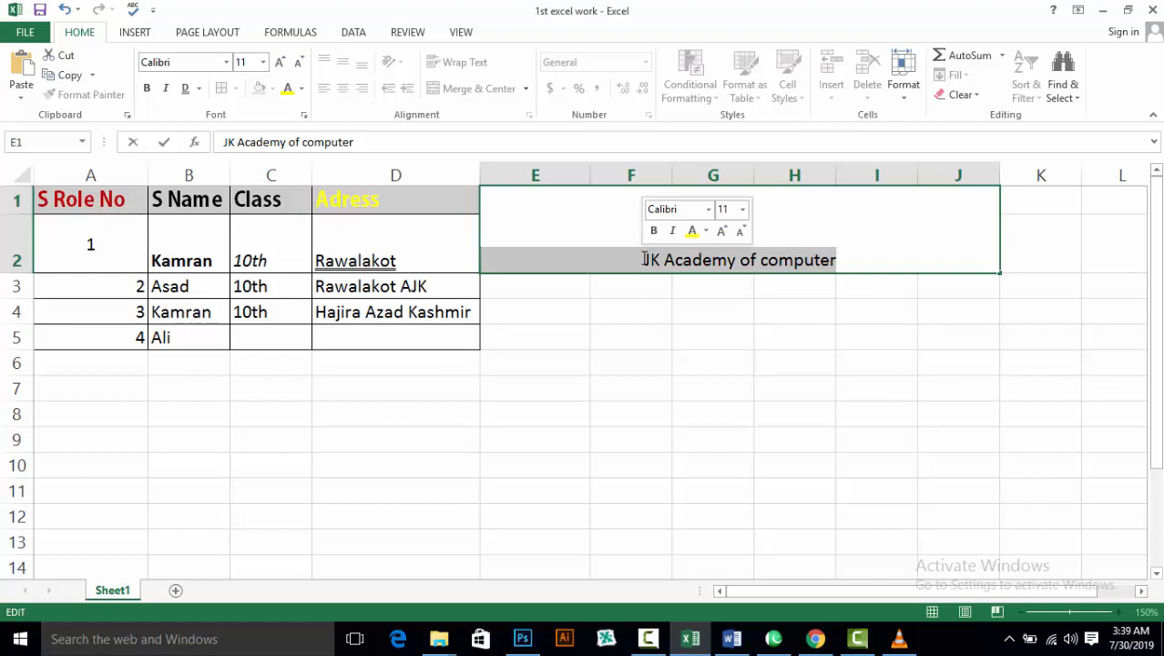
{"action": "left_click", "coordinate": [572, 311]}
{"action": "left_click", "coordinate": [610, 234]}
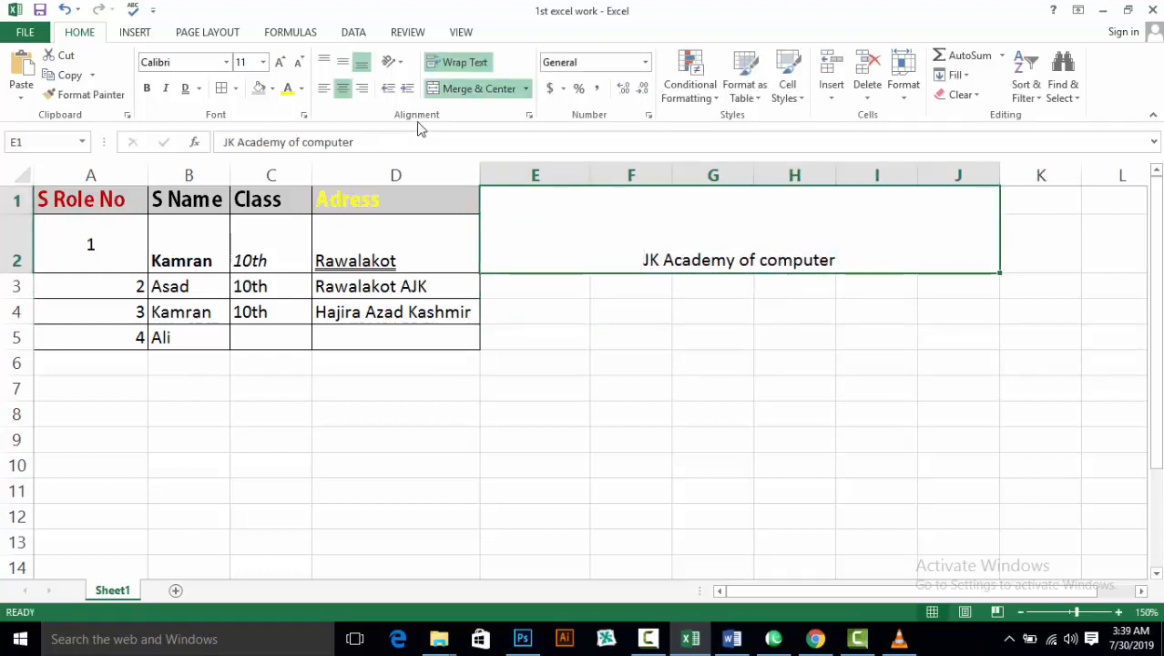
{"action": "left_click", "coordinate": [346, 62]}
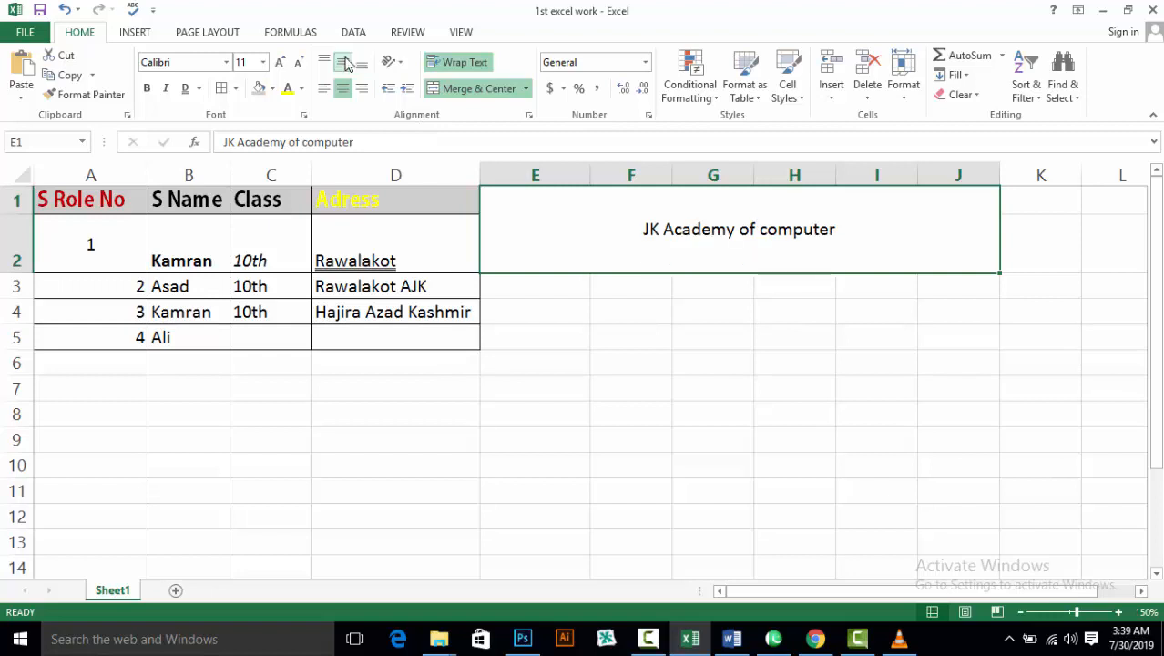
Enlarge the whole title text in the merged cell to font size 22
{"action": "double_click", "coordinate": [836, 234]}
{"action": "left_click_drag", "start_coordinate": [836, 231], "coordinate": [644, 229]}
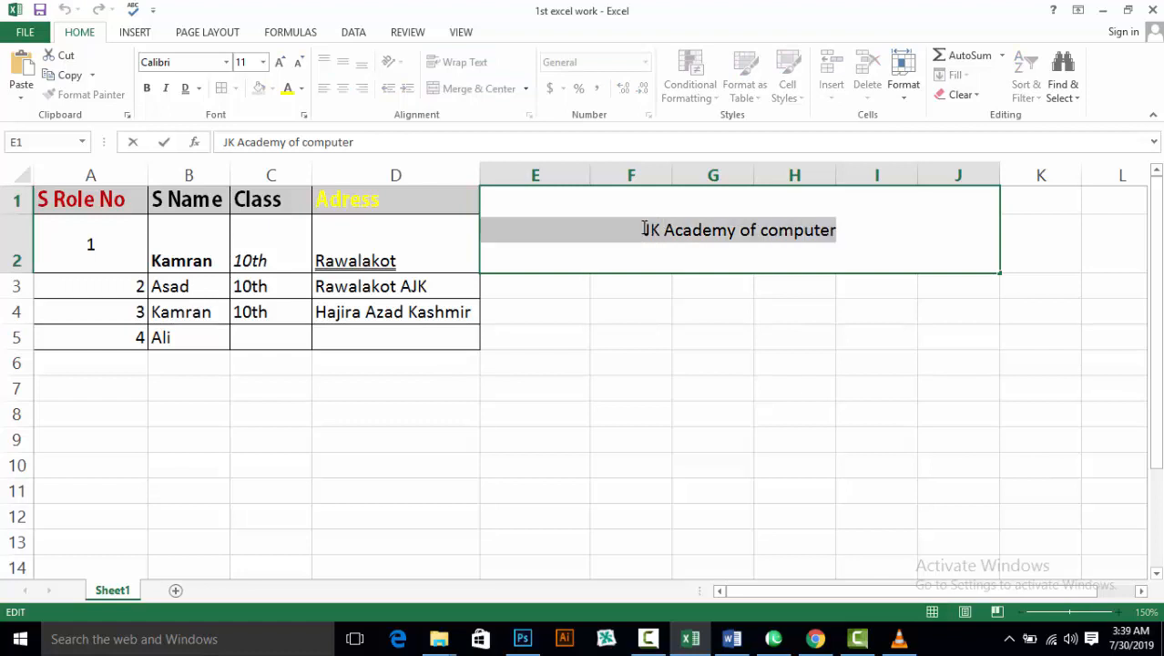
{"action": "left_click", "coordinate": [282, 64]}
{"action": "left_click", "coordinate": [281, 63]}
{"action": "left_click", "coordinate": [281, 64]}
{"action": "left_click", "coordinate": [282, 64]}
{"action": "left_click", "coordinate": [282, 64]}
{"action": "left_click", "coordinate": [281, 64]}
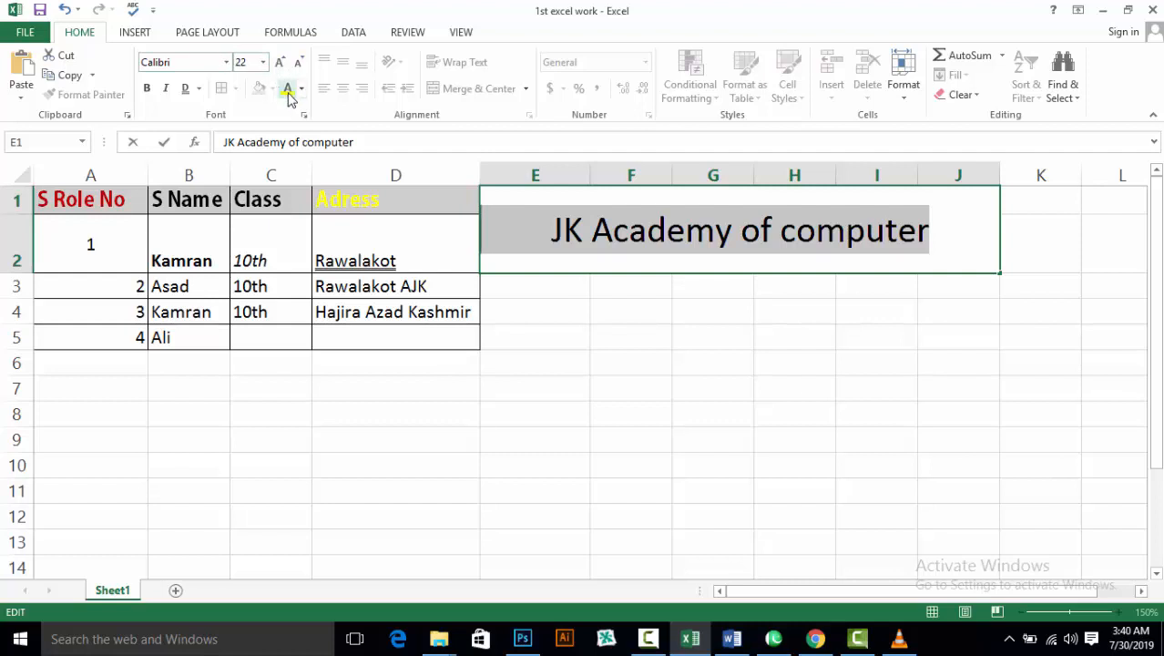
Color the title text standard red and make it bold
{"action": "left_click", "coordinate": [300, 88]}
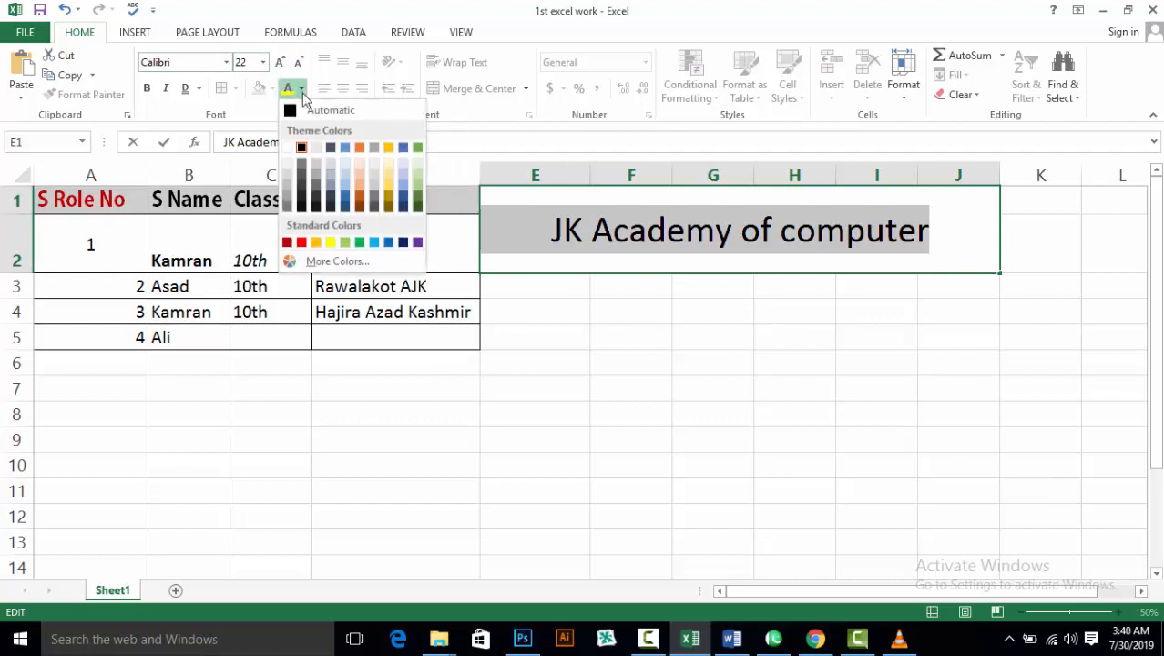
{"action": "left_click", "coordinate": [303, 242]}
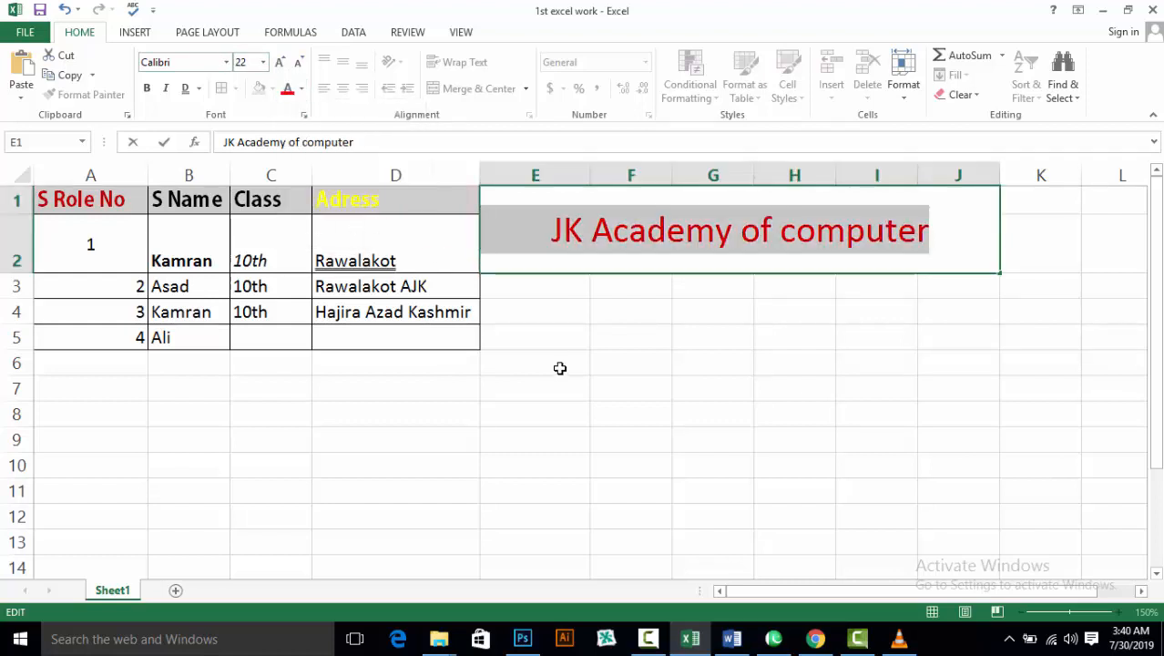
{"action": "left_click", "coordinate": [145, 88]}
{"action": "left_click", "coordinate": [585, 291]}
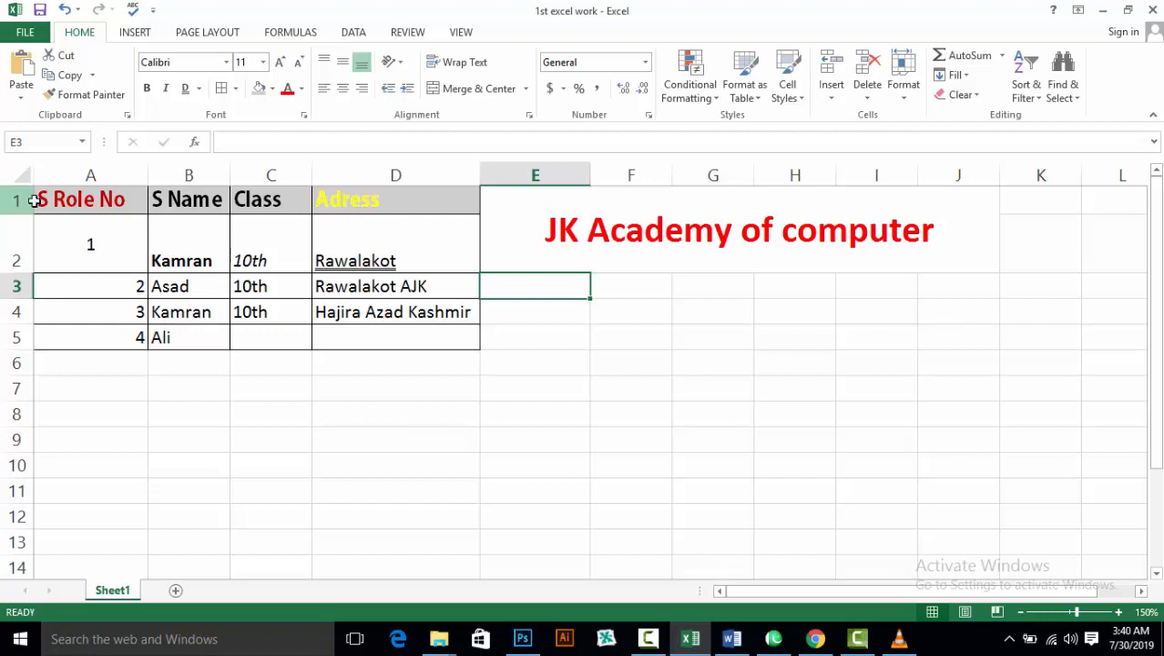
Move the student table A1:D5 beneath the title by cutting it and pasting it at E3
{"action": "left_click_drag", "start_coordinate": [42, 195], "coordinate": [396, 332]}
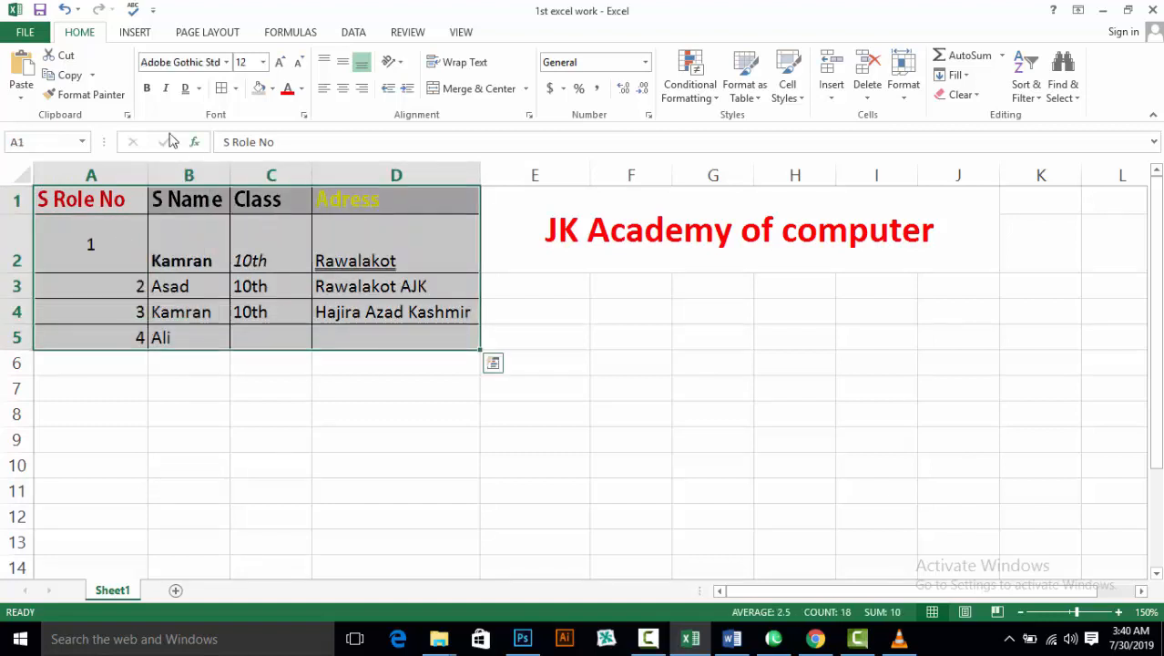
{"action": "left_click", "coordinate": [79, 60]}
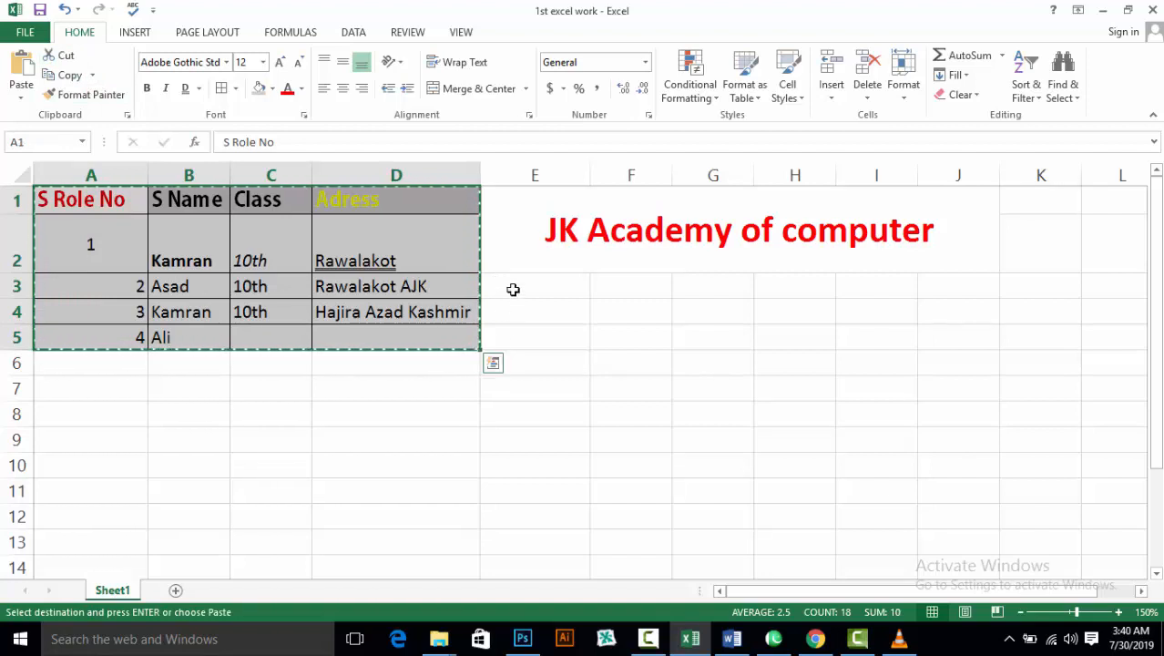
{"action": "left_click", "coordinate": [570, 278]}
{"action": "left_click_drag", "start_coordinate": [609, 302], "coordinate": [943, 470]}
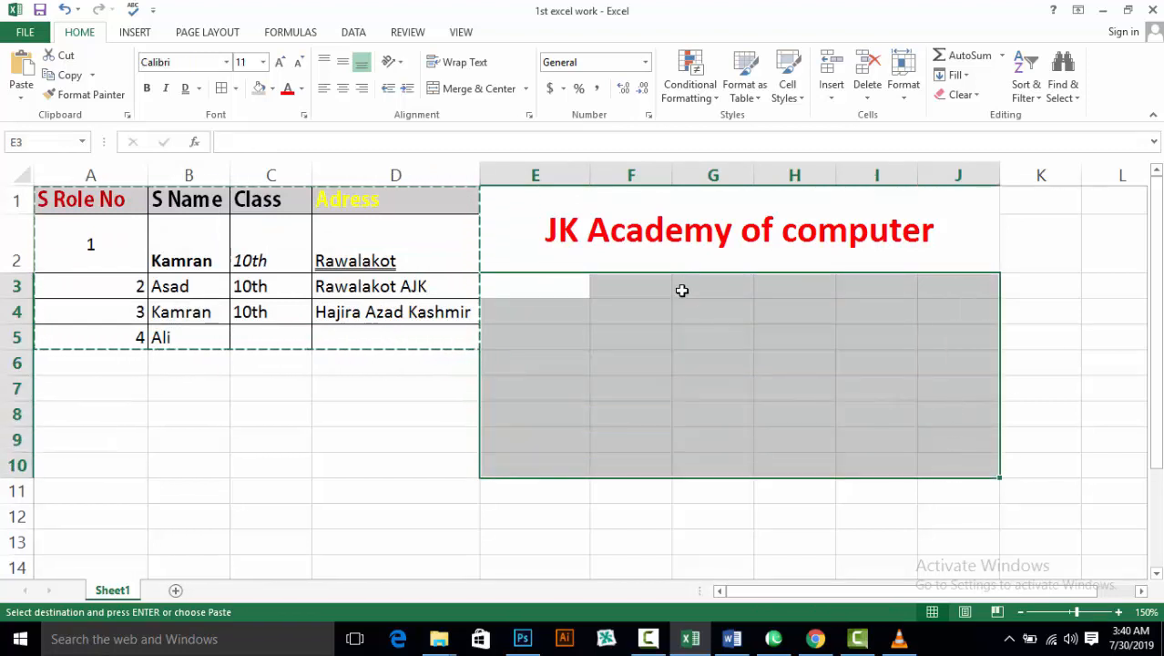
{"action": "left_click", "coordinate": [22, 73]}
{"action": "left_click", "coordinate": [515, 410]}
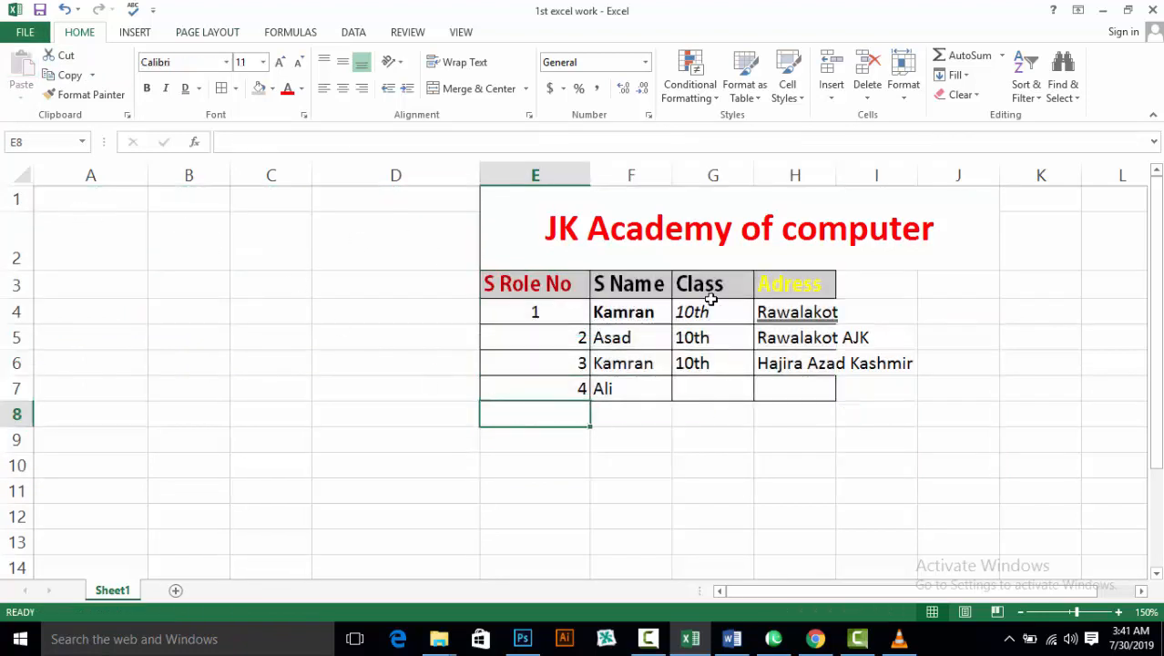
Apply All Borders to the title and the table across the range E1:J7
{"action": "left_click", "coordinate": [963, 339]}
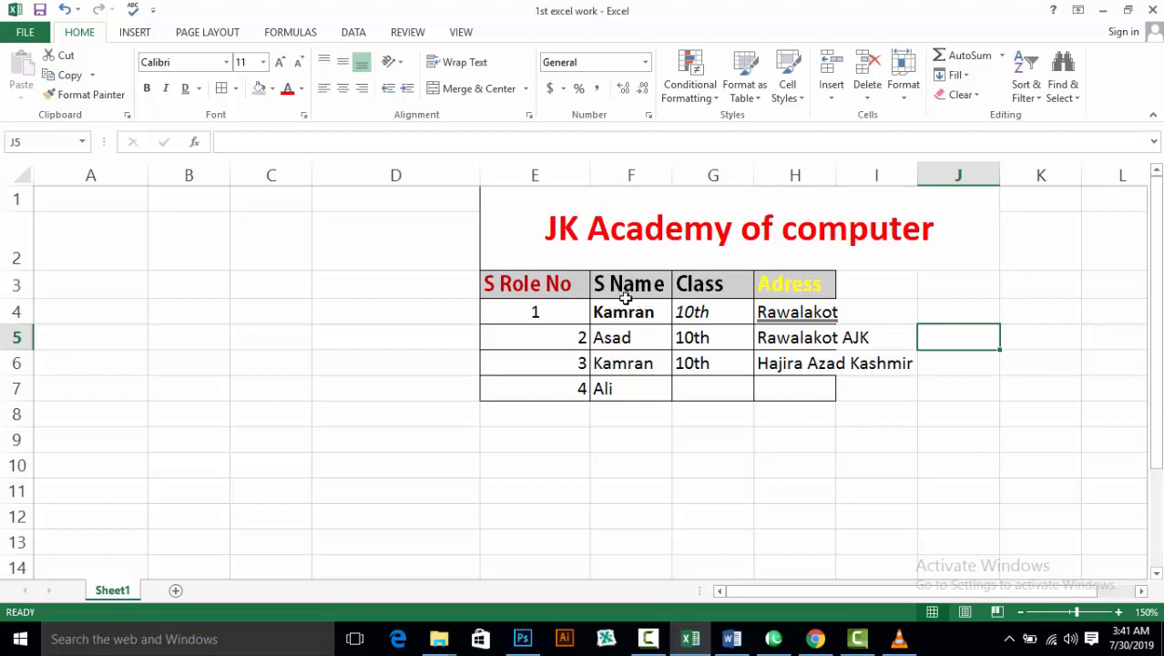
{"action": "left_click_drag", "start_coordinate": [492, 199], "coordinate": [832, 392]}
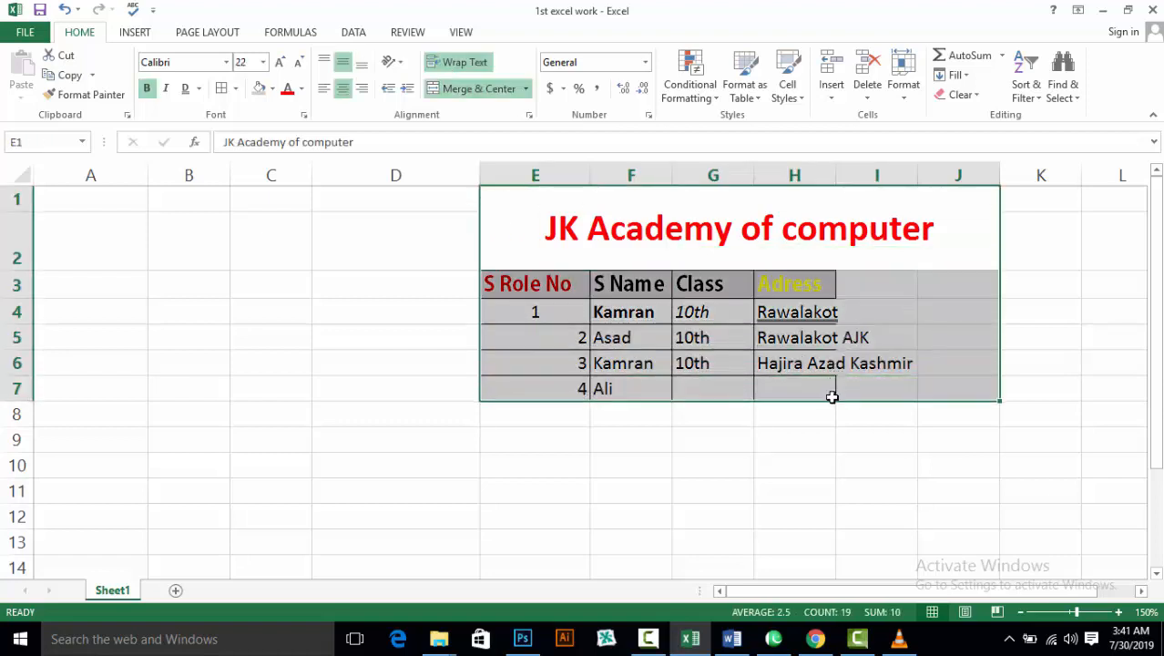
{"action": "left_click", "coordinate": [235, 88]}
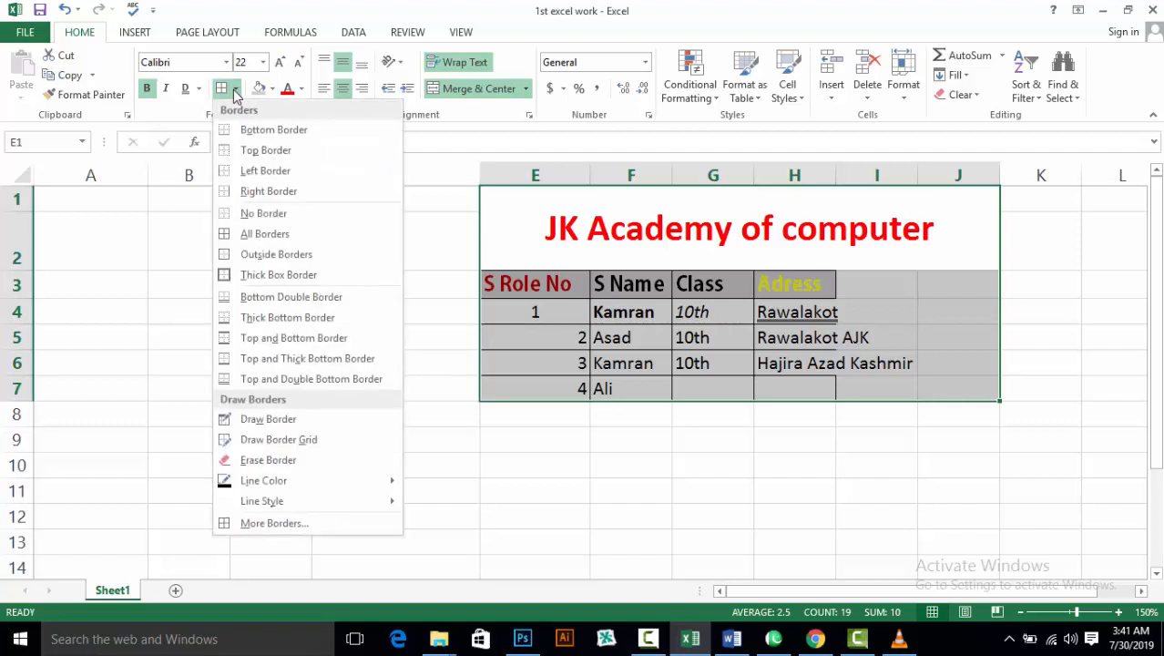
{"action": "left_click", "coordinate": [257, 234]}
{"action": "left_click", "coordinate": [610, 465]}
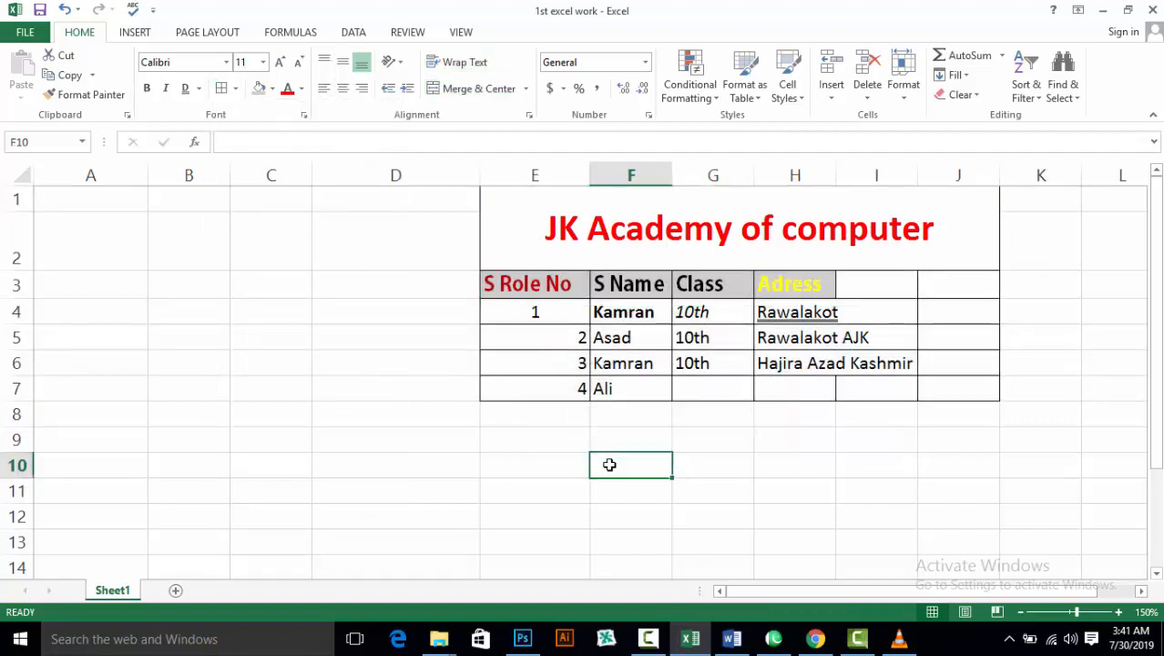